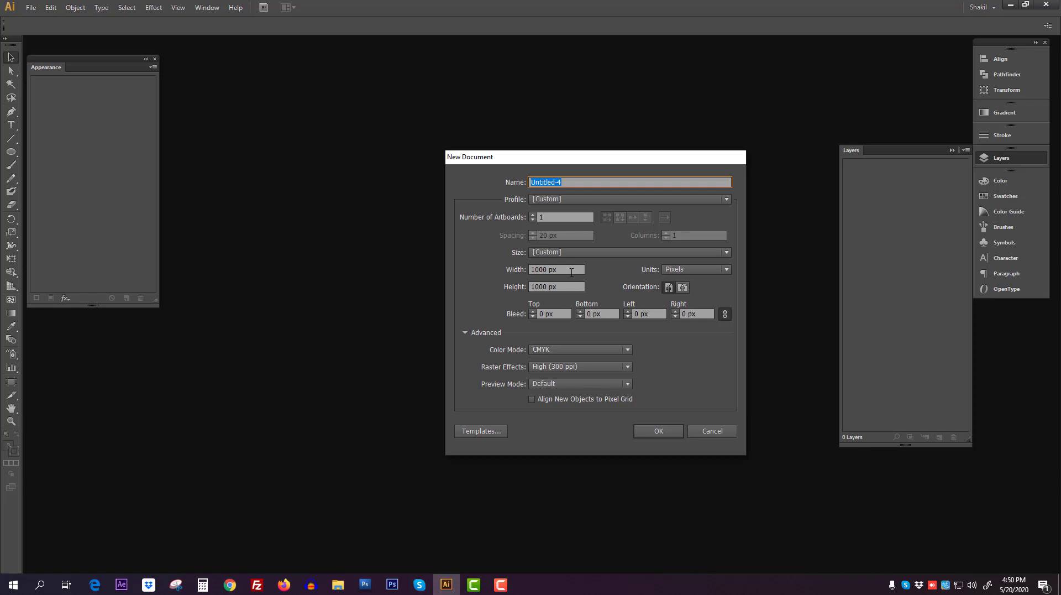
# Create a new one-artboard document of 1000 × 1000 px in CMYK mode with 300 ppi raster effects.
pyautogui.click(575, 270)
pyautogui.press('Tab')
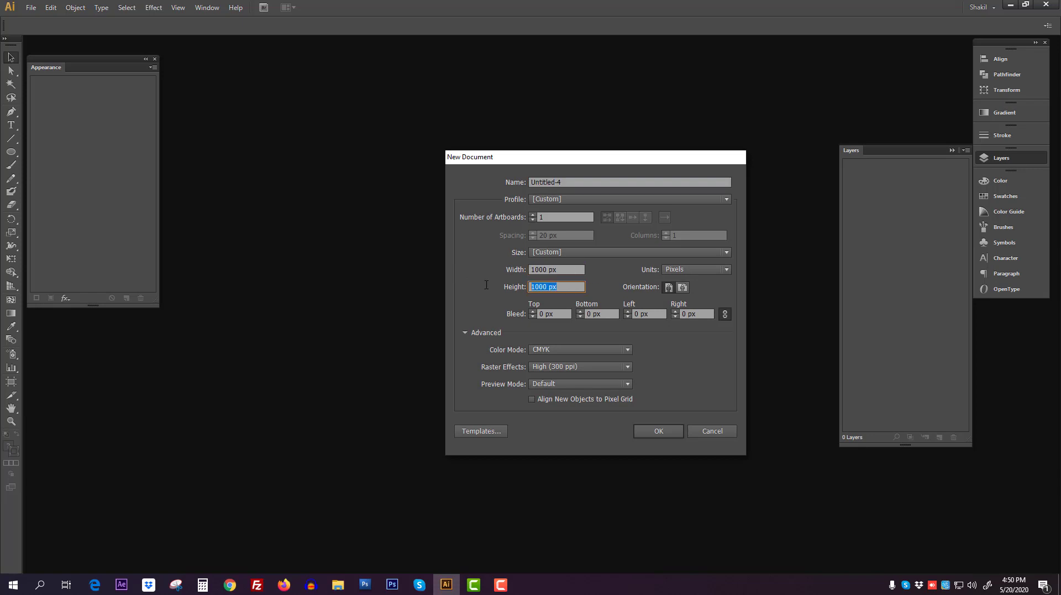
pyautogui.click(661, 432)
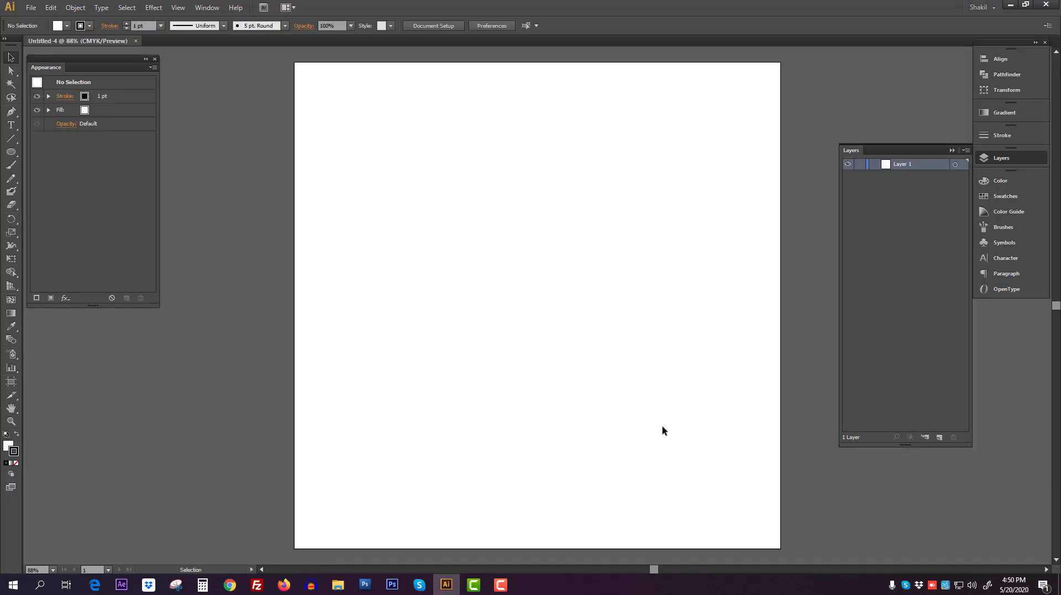
# Draw a vertical line about 1110 px long and center it horizontally and vertically on the artboard.
pyautogui.keyDown('ctrl'); pyautogui.keyDown('alt'); pyautogui.click(547, 332); pyautogui.keyUp('alt'); pyautogui.keyUp('ctrl')
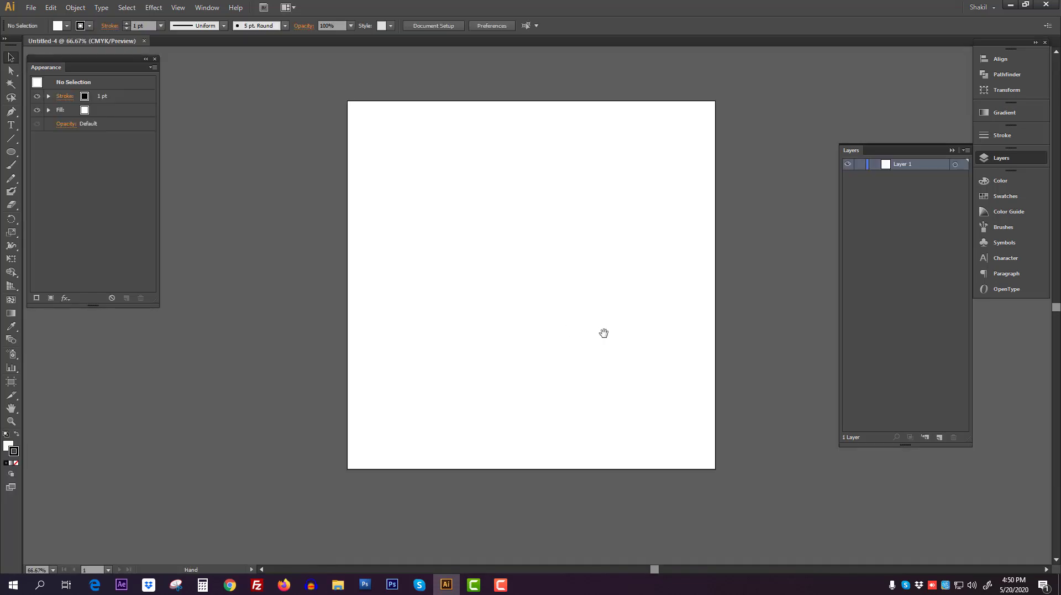
pyautogui.moveTo(603, 333); pyautogui.dragTo(581, 326)
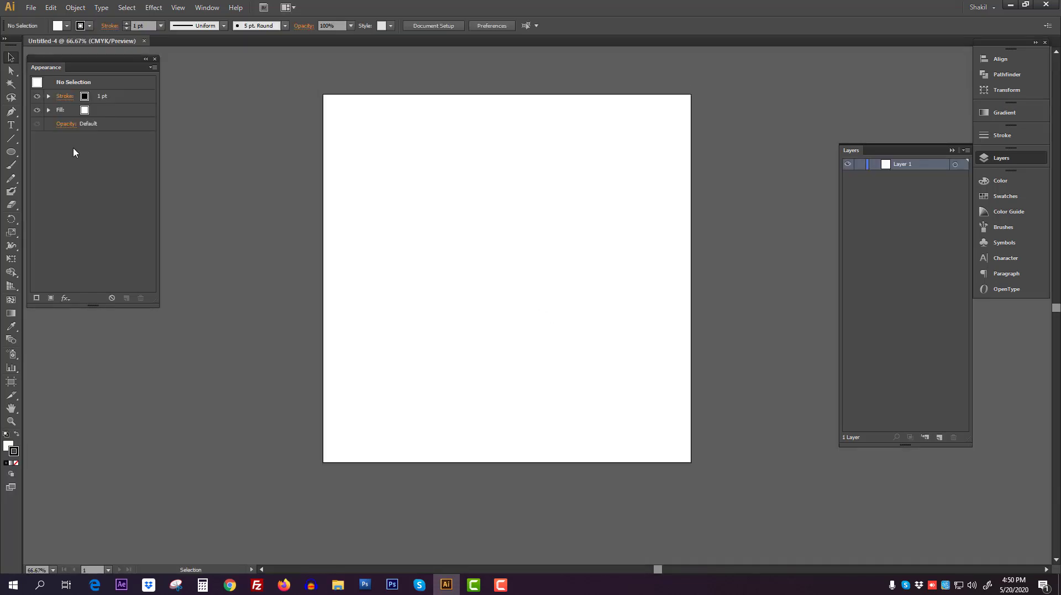
pyautogui.click(10, 139)
pyautogui.moveTo(344, 82); pyautogui.dragTo(358, 489)
pyautogui.click(11, 56)
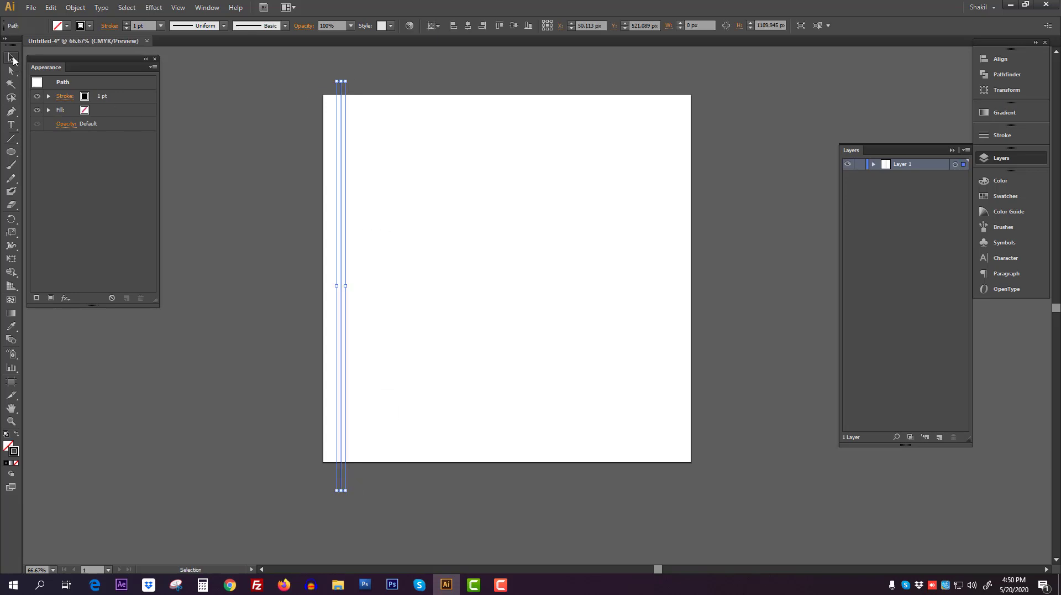
pyautogui.click(467, 26)
pyautogui.click(515, 26)
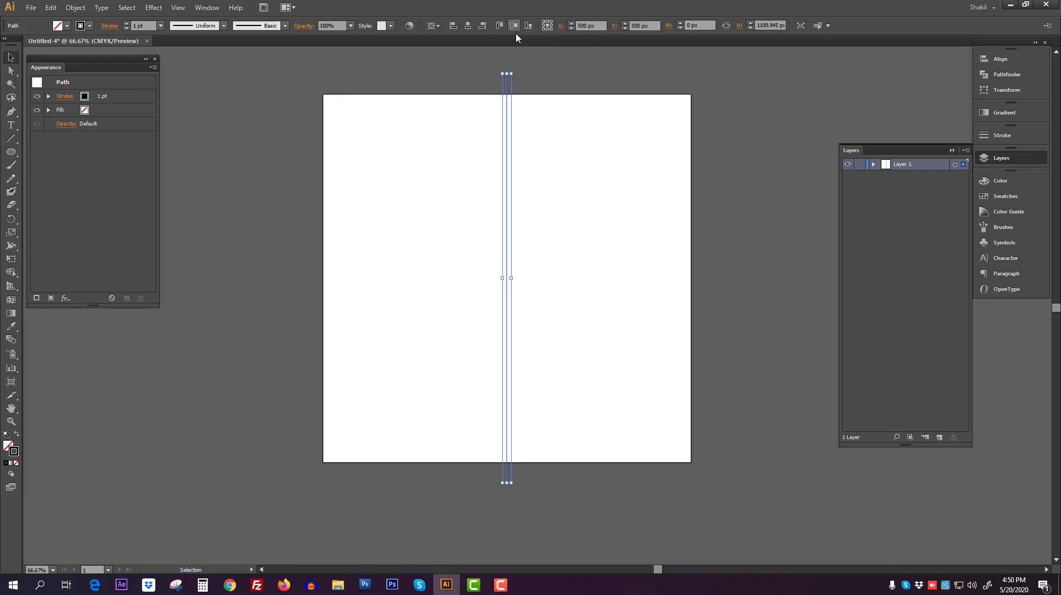
# Make a copy of the centered vertical line rotated by 90°.
pyautogui.rightClick(507, 242)
pyautogui.moveTo(574, 393)
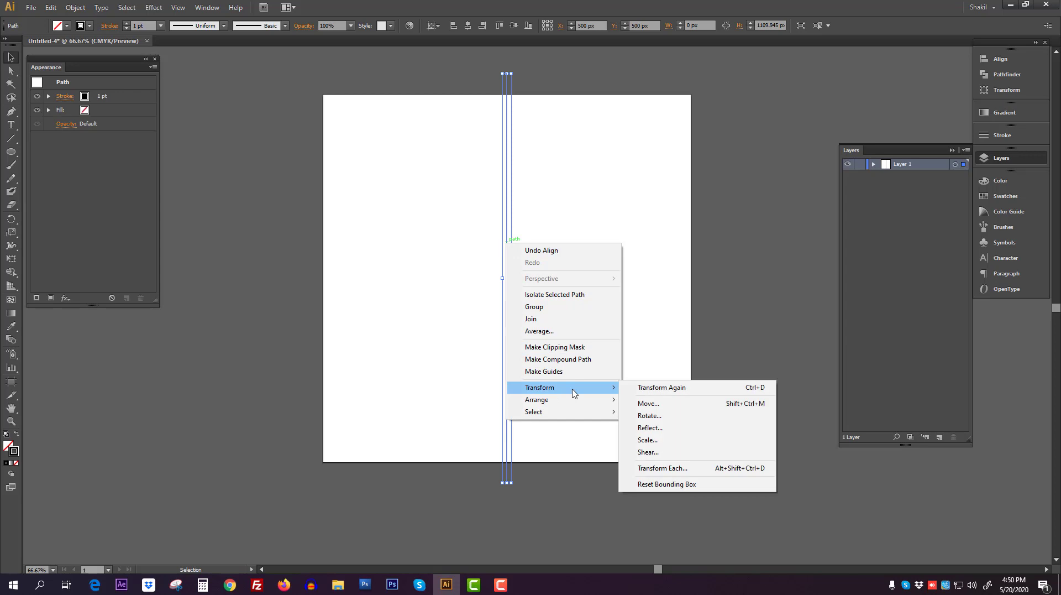
pyautogui.click(658, 417)
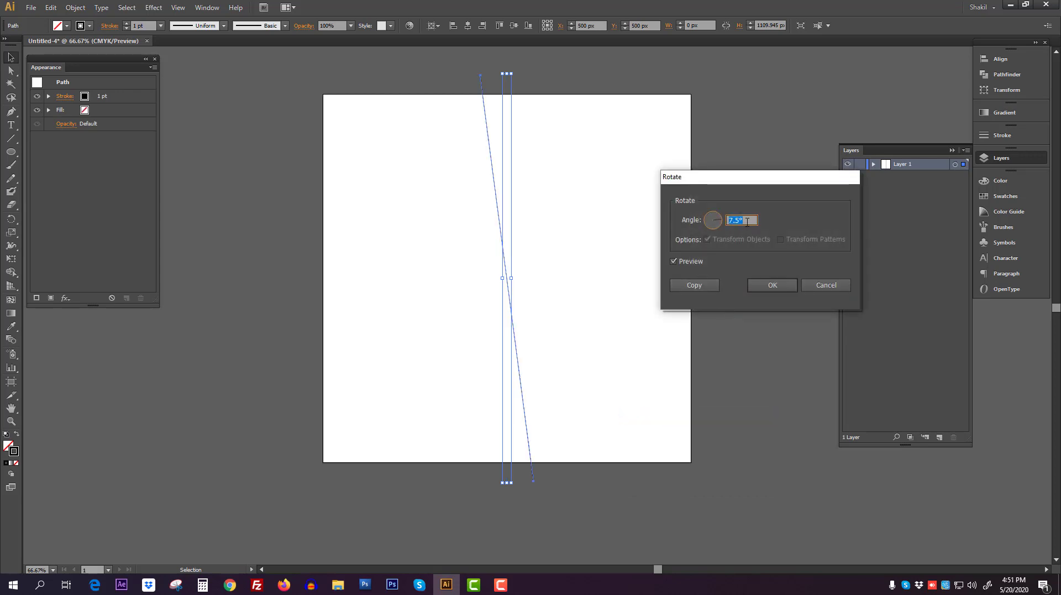
pyautogui.write('90')
pyautogui.click(685, 263)
pyautogui.click(691, 264)
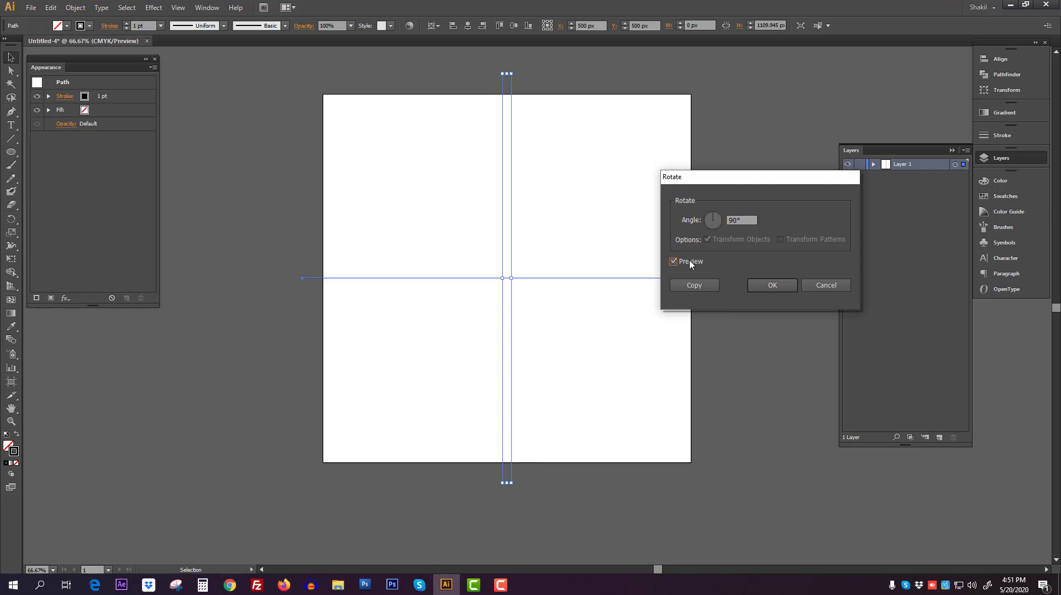
pyautogui.click(694, 288)
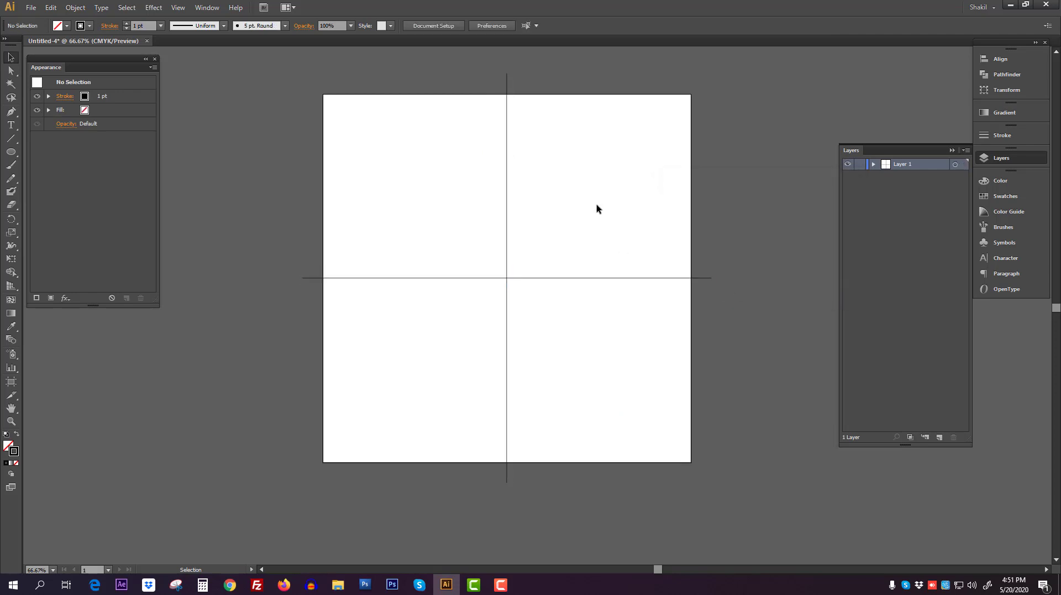
# Expand Layer 1, target the whole layer for its appearance, and activate the Paintbrush tool.
pyautogui.hotkey('ctrl', 'a')
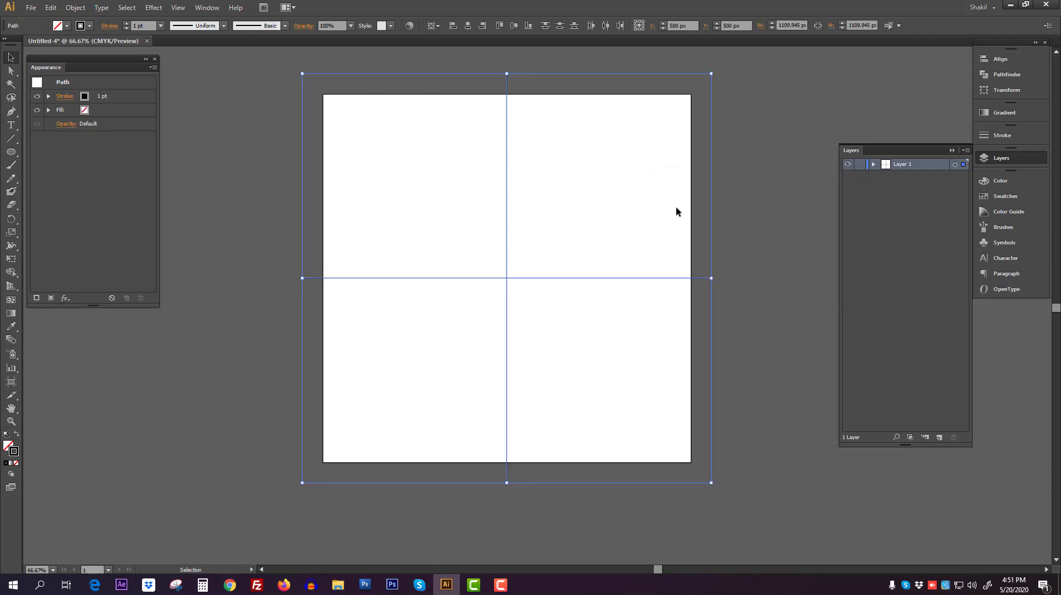
pyautogui.click(873, 164)
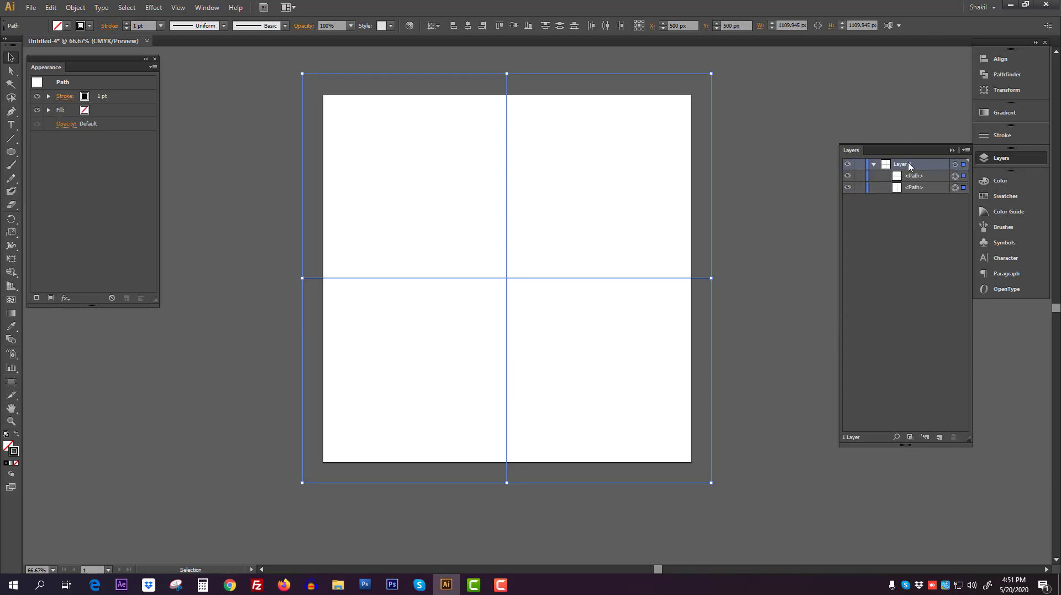
pyautogui.click(956, 165)
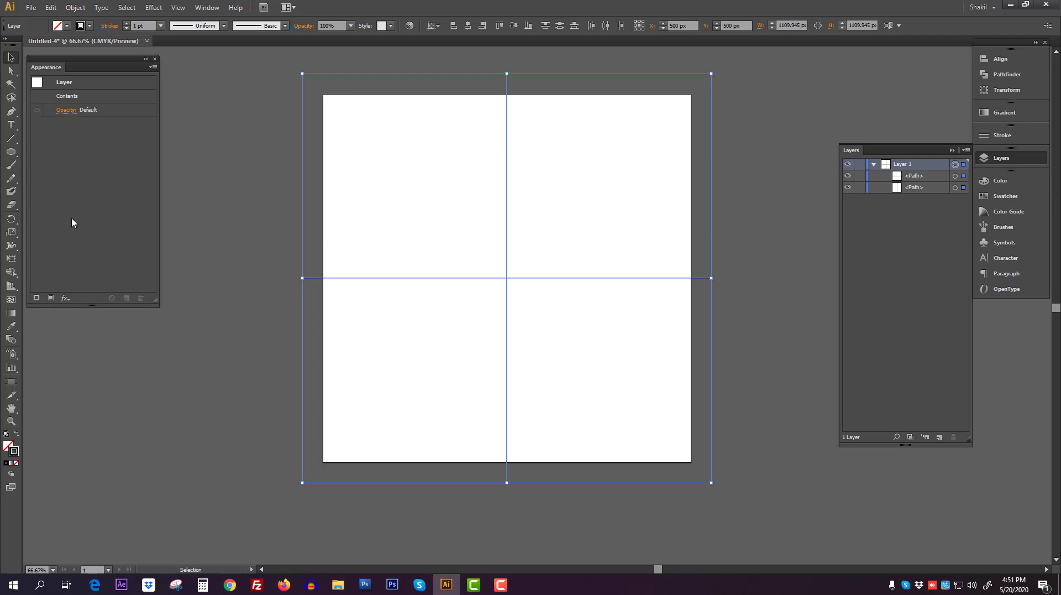
pyautogui.click(11, 164)
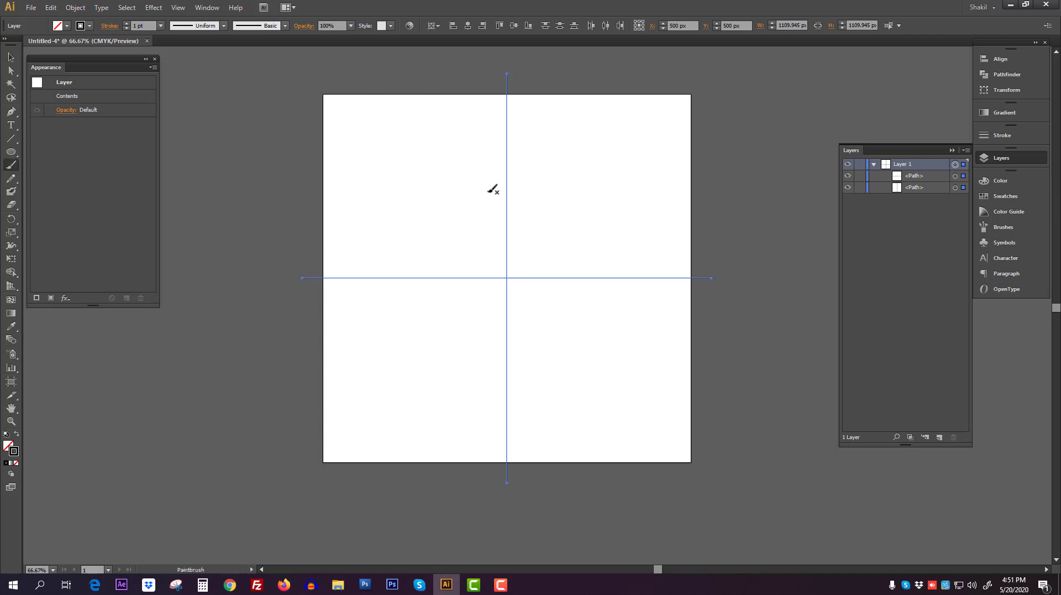
pyautogui.moveTo(488, 191); pyautogui.dragTo(519, 247)
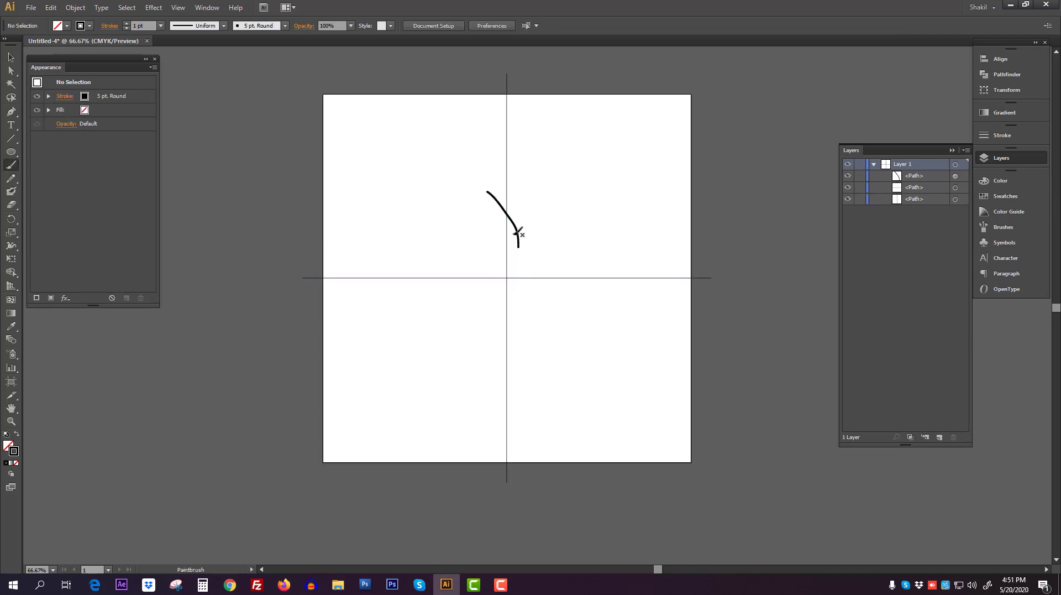
pyautogui.hotkey('ctrl', 'z')
pyautogui.moveTo(498, 194); pyautogui.dragTo(530, 278)
pyautogui.hotkey('ctrl', 'z')
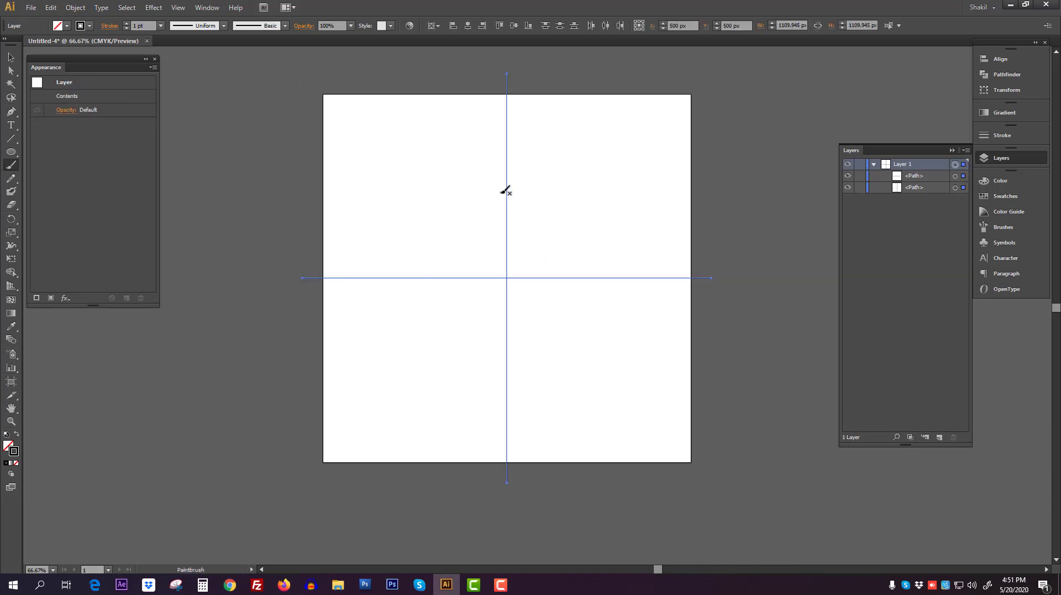
# Paint a short curved stroke, about 88 × 111 px, across the vertical line above the artboard's center.
pyautogui.moveTo(498, 190); pyautogui.dragTo(530, 231)
pyautogui.click(11, 57)
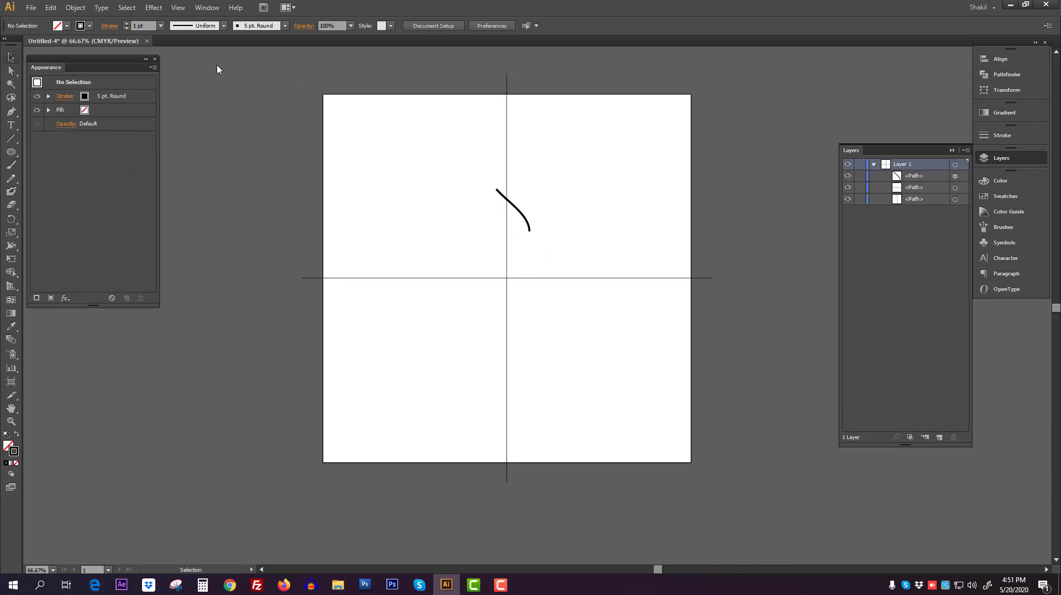
# Target all of Layer 1 and add a Transform effect with Reflect X and 1 copy.
pyautogui.click(956, 165)
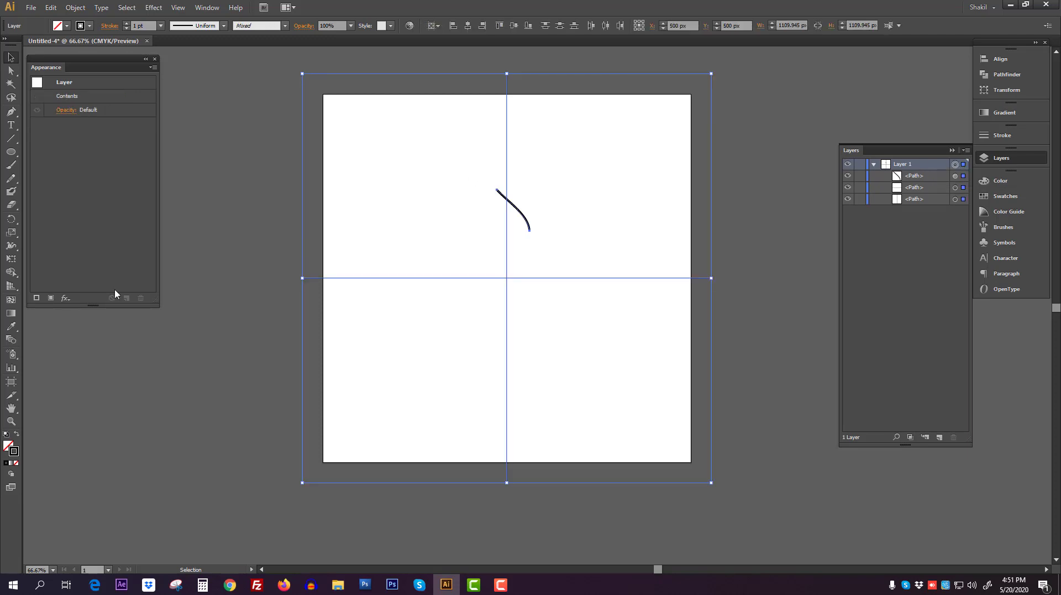
pyautogui.click(65, 299)
pyautogui.moveTo(119, 76)
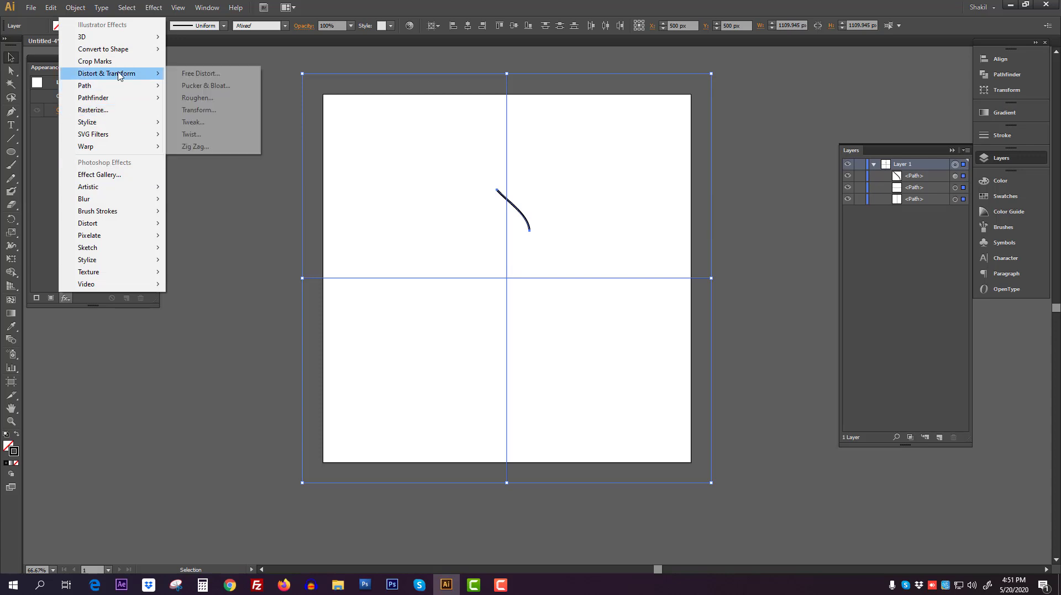
pyautogui.click(200, 111)
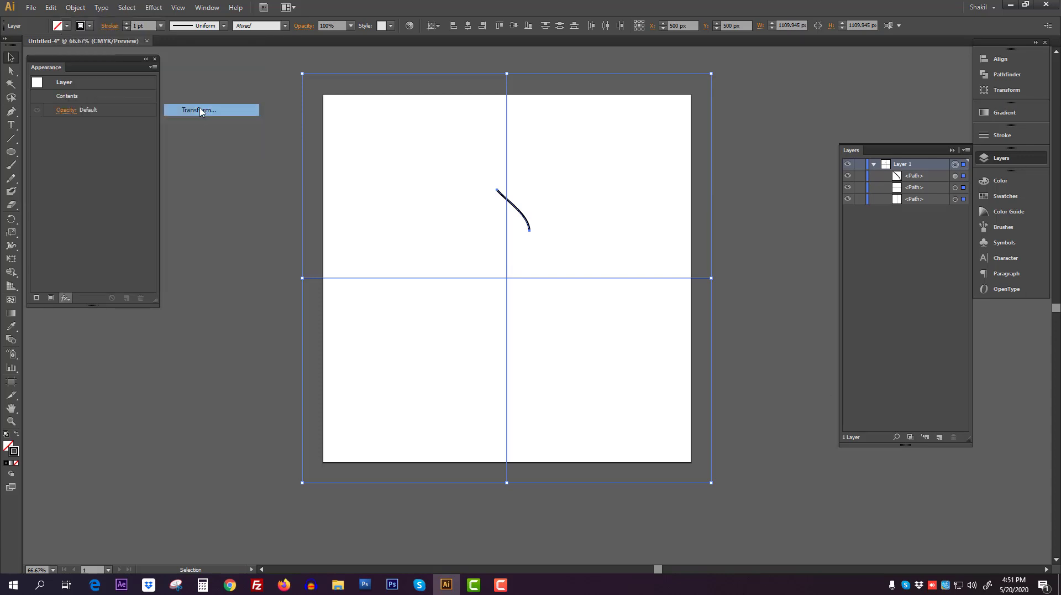
pyautogui.click(842, 368)
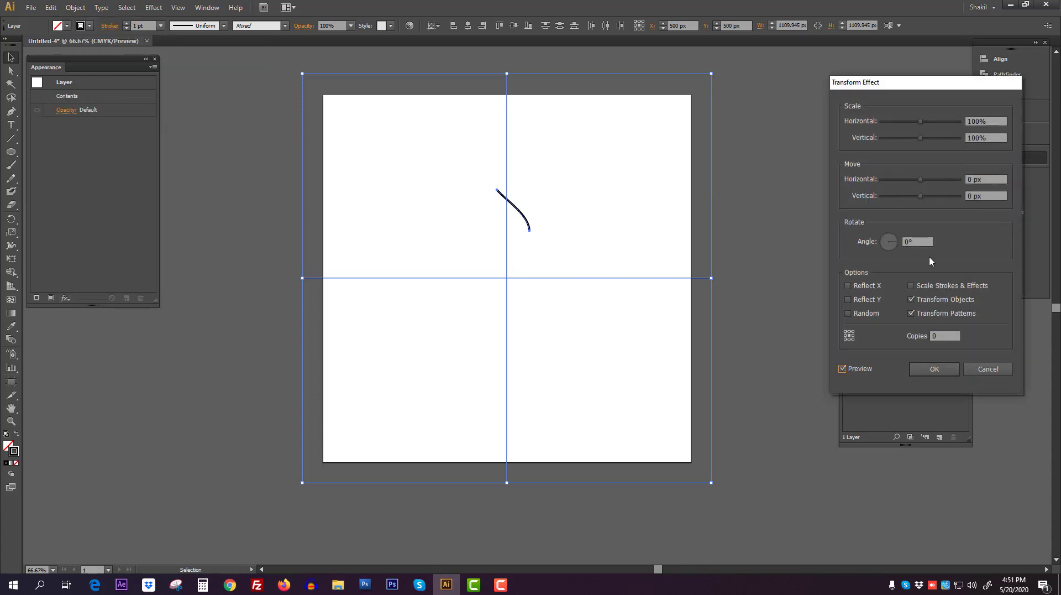
pyautogui.click(864, 287)
pyautogui.click(945, 336)
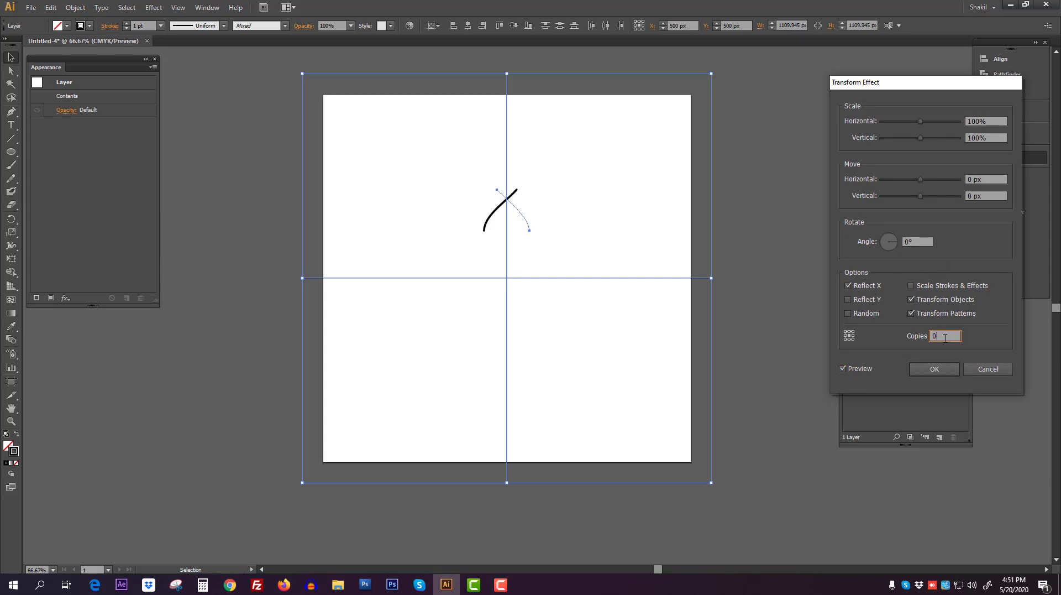
pyautogui.write('1')
pyautogui.click(937, 368)
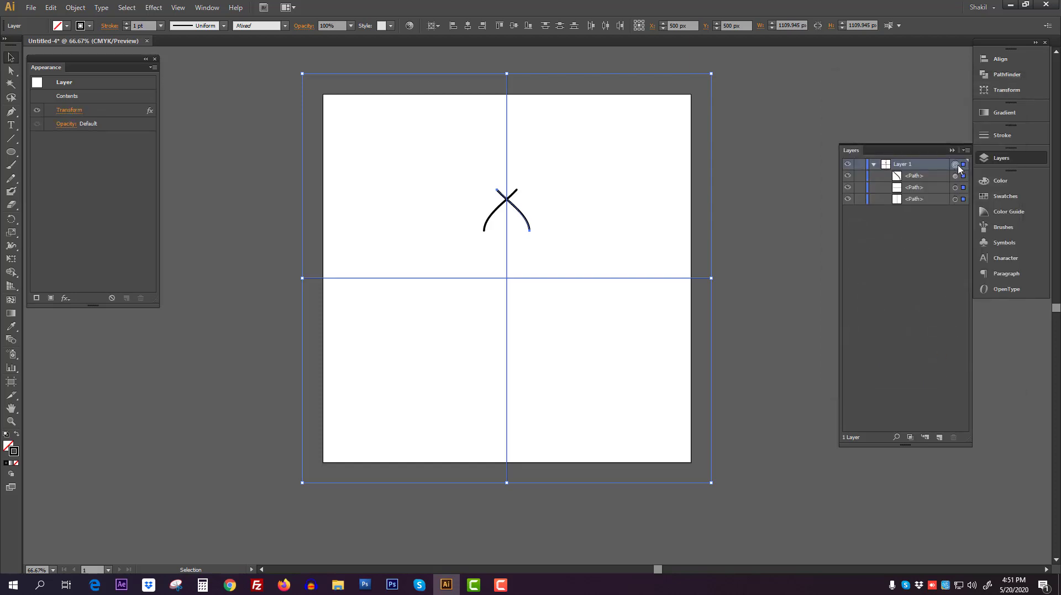
# Add a second Transform effect to Layer 1 with a 30° rotation angle and 11 copies.
pyautogui.click(68, 300)
pyautogui.moveTo(116, 73)
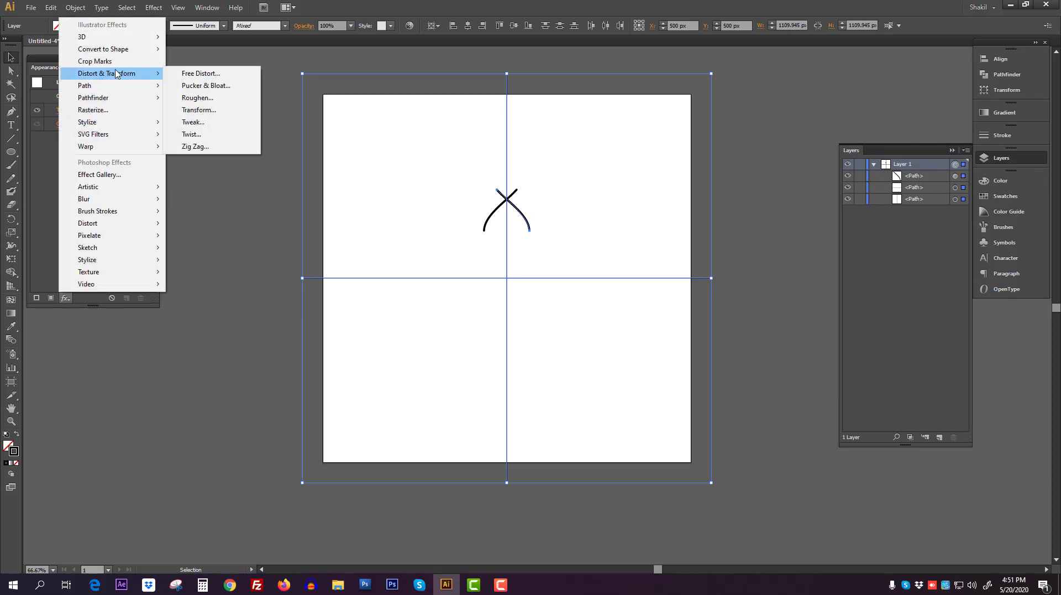
pyautogui.click(202, 110)
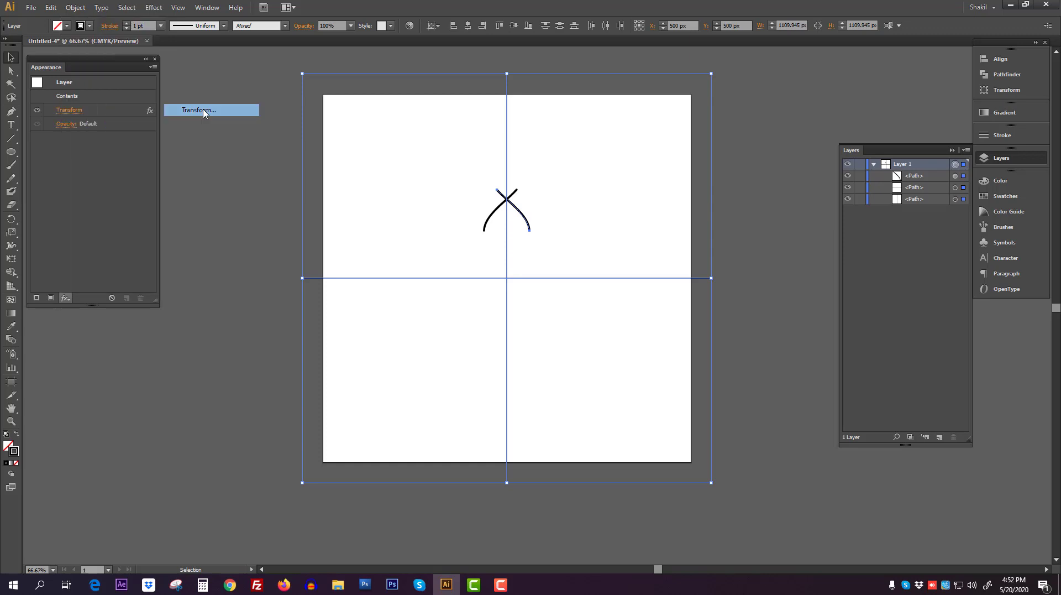
pyautogui.click(843, 368)
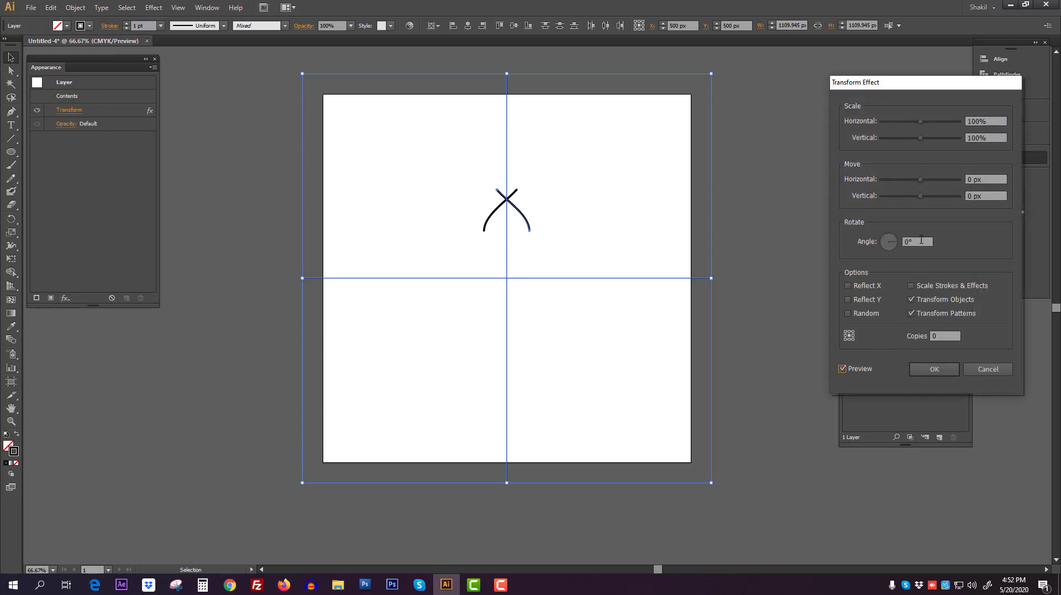
pyautogui.click(921, 240)
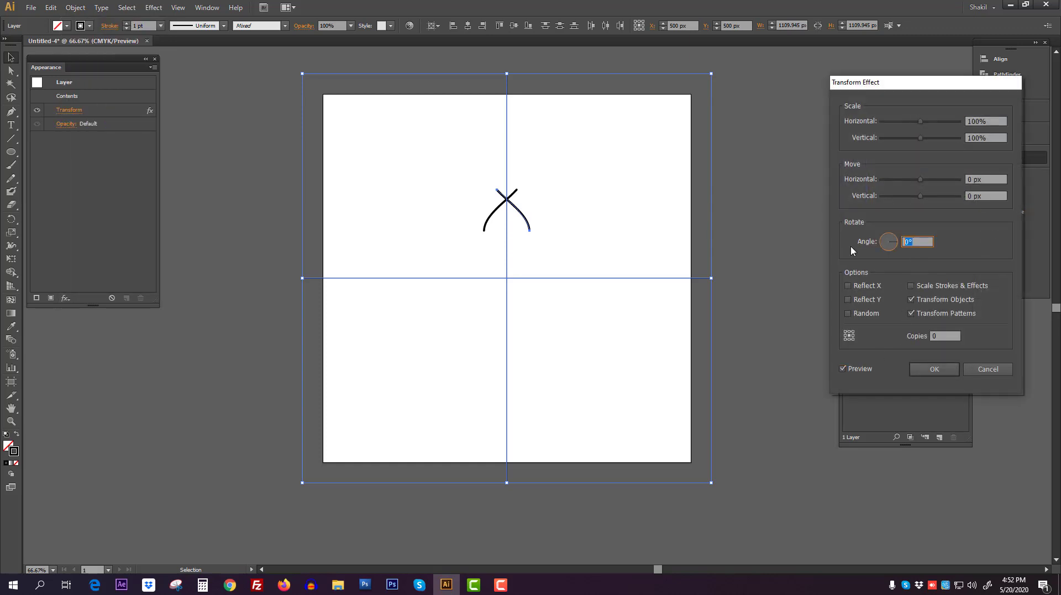
pyautogui.write('30')
pyautogui.click(945, 336)
pyautogui.write('11')
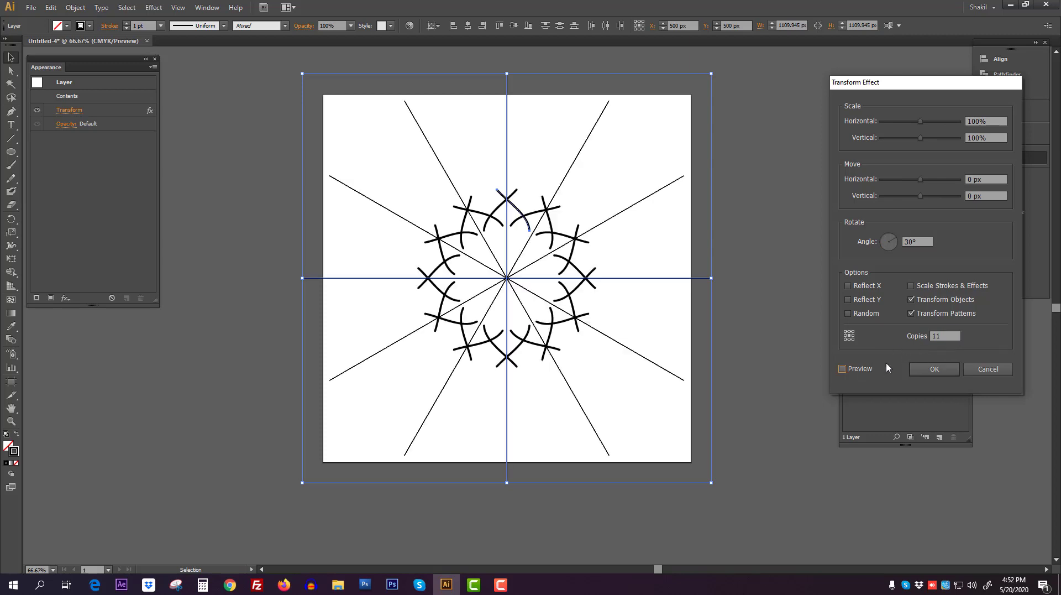
pyautogui.click(936, 369)
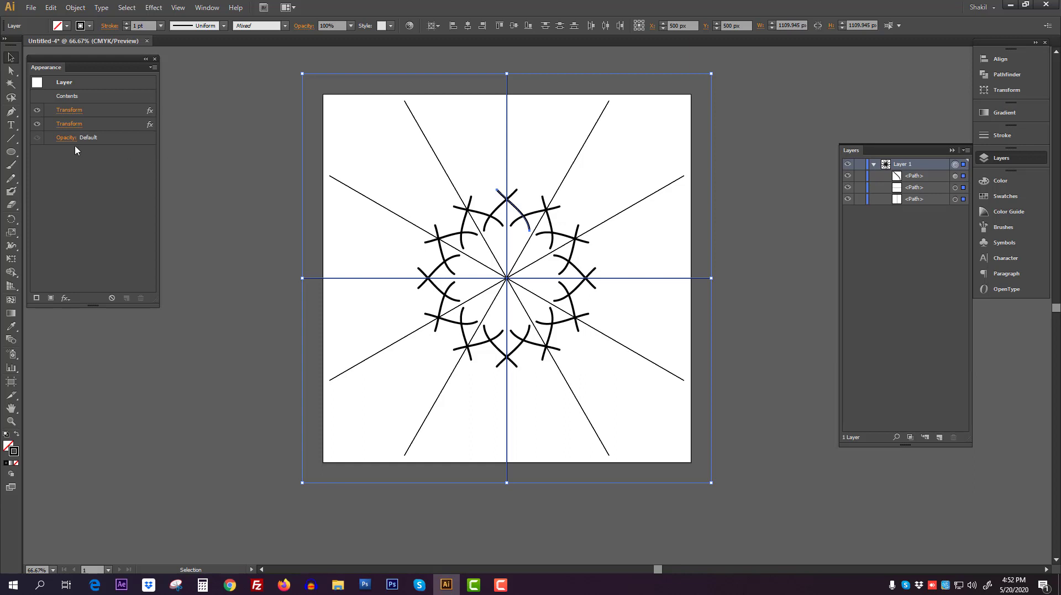
# Activate the Line Segment tool and hide the horizontal and vertical center lines in Layer 1.
pyautogui.click(900, 232)
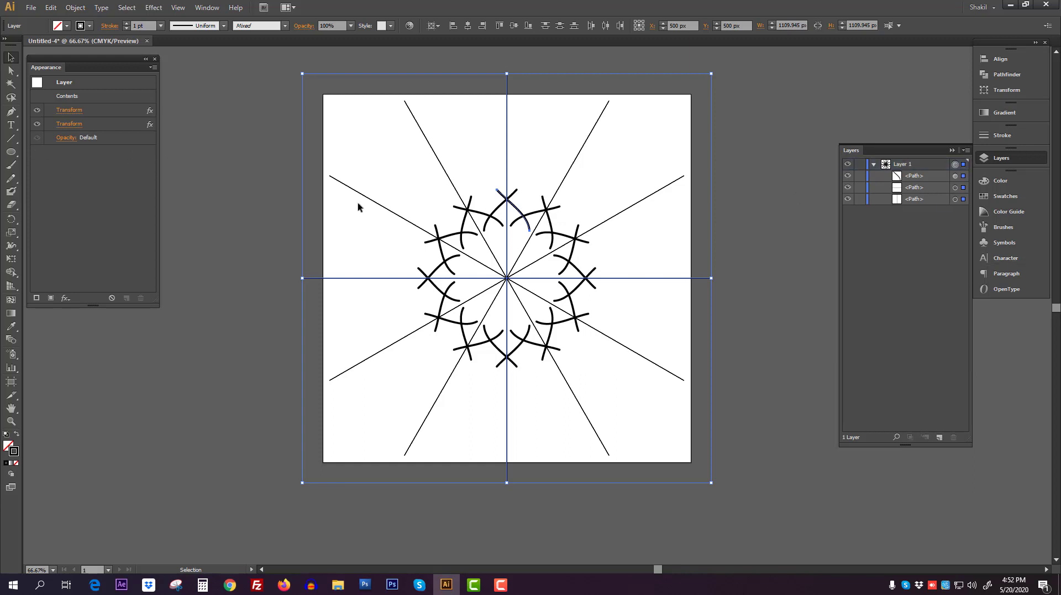
pyautogui.click(11, 138)
pyautogui.click(847, 187)
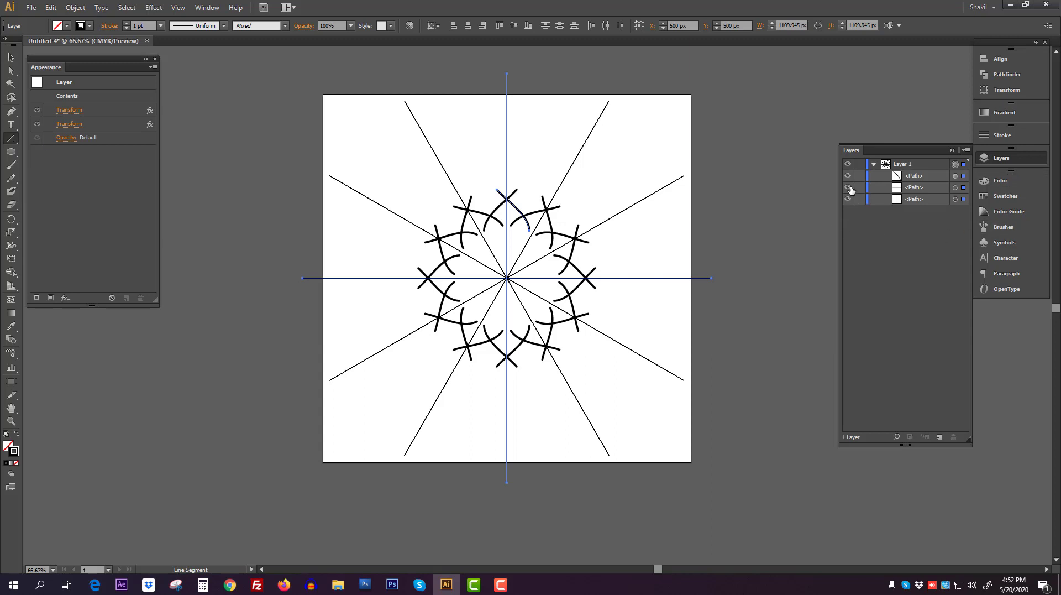
pyautogui.click(848, 199)
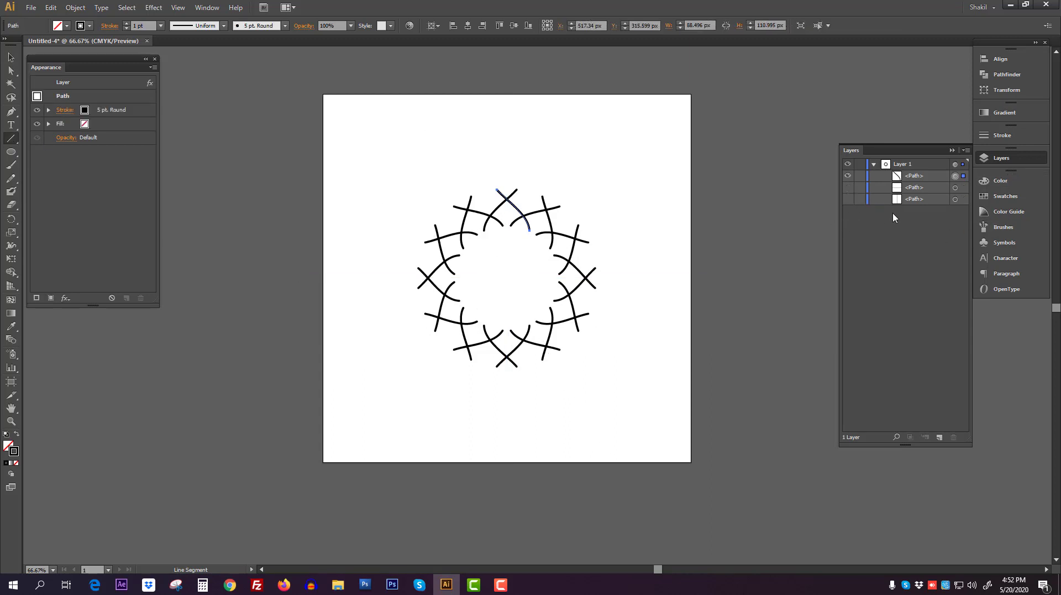
# Draw a vertical line about 1112 px tall across the artboard and center it horizontally and vertically.
pyautogui.keyDown('ctrl'); pyautogui.keyDown('alt'); pyautogui.click(535, 283); pyautogui.keyUp('alt'); pyautogui.keyUp('ctrl')
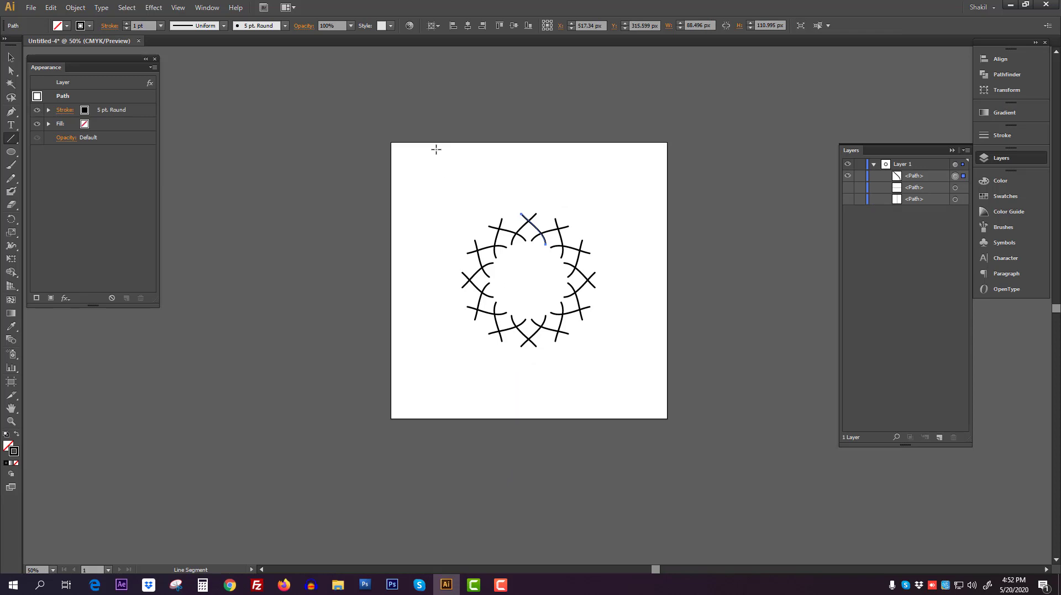
pyautogui.moveTo(408, 138); pyautogui.dragTo(420, 443)
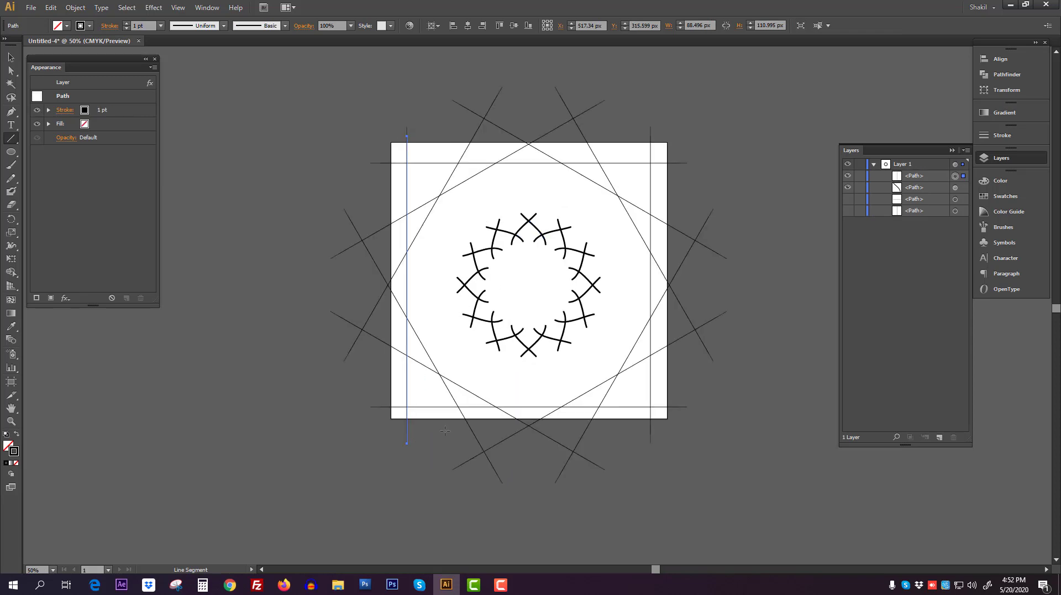
pyautogui.click(10, 58)
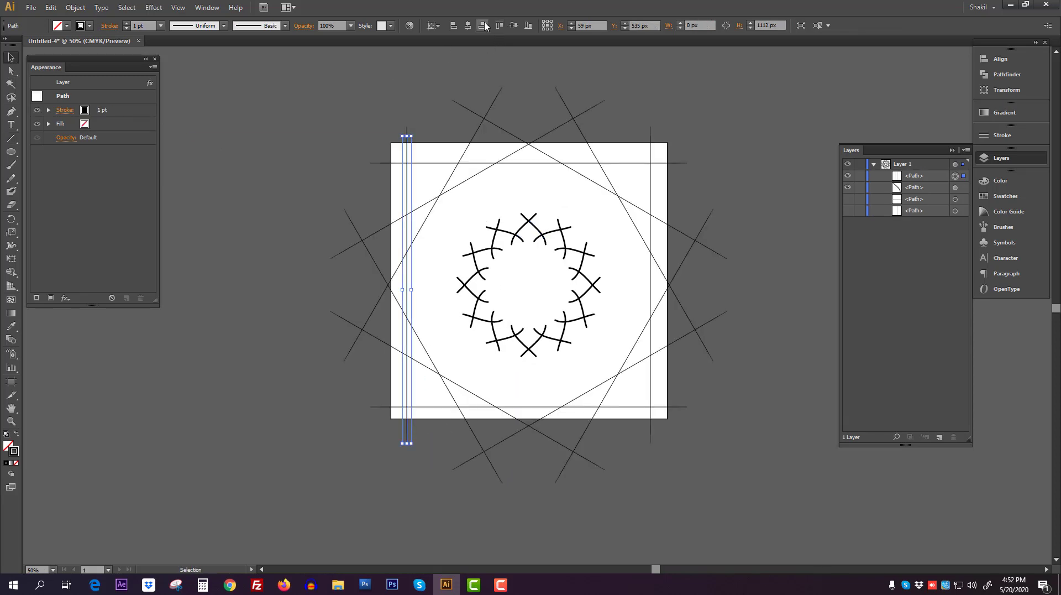
pyautogui.click(513, 27)
pyautogui.click(513, 29)
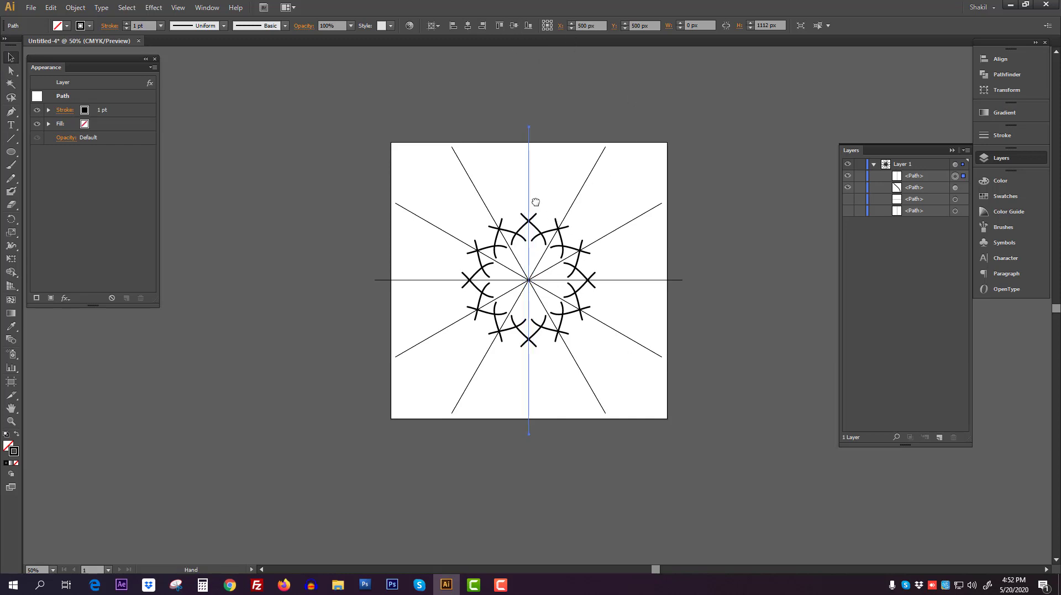
# Rotate the centered vertical line by -15°.
pyautogui.moveTo(560, 213); pyautogui.dragTo(536, 193)
pyautogui.rightClick(507, 237)
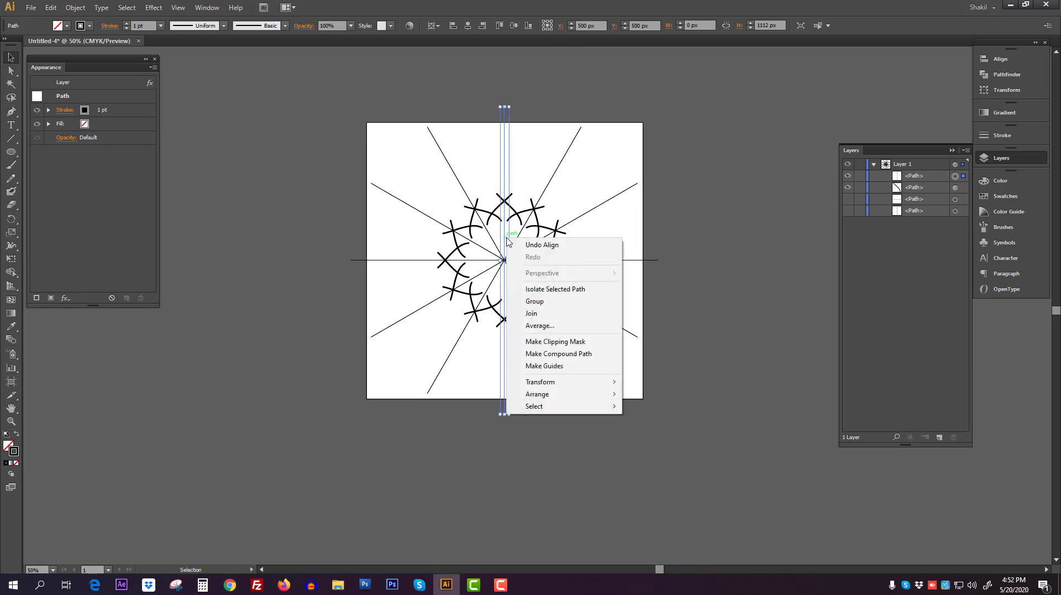
pyautogui.moveTo(603, 384)
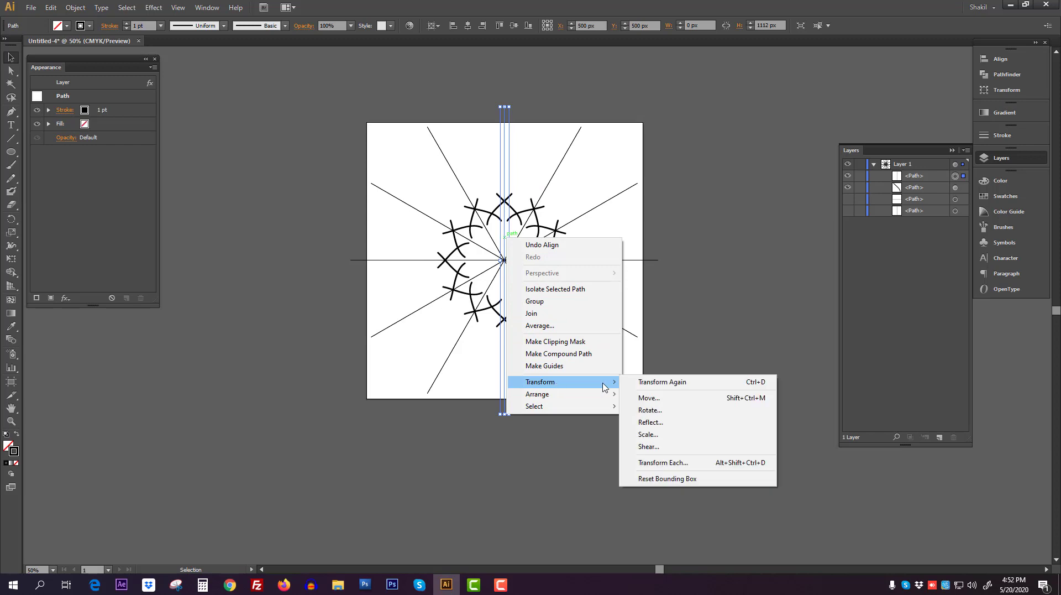
pyautogui.click(654, 411)
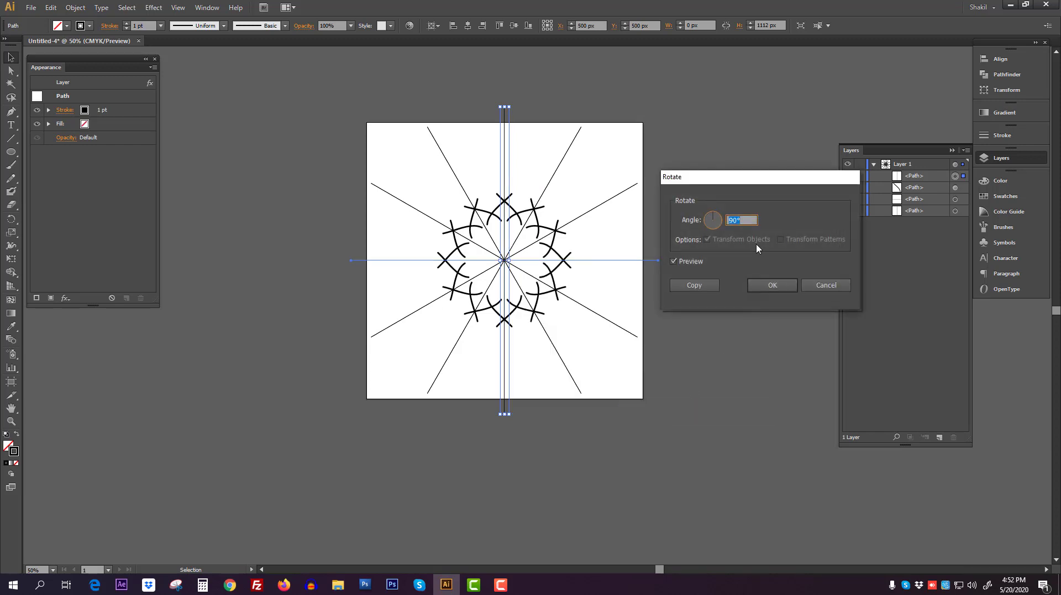
pyautogui.write('-15')
pyautogui.doubleClick(686, 264)
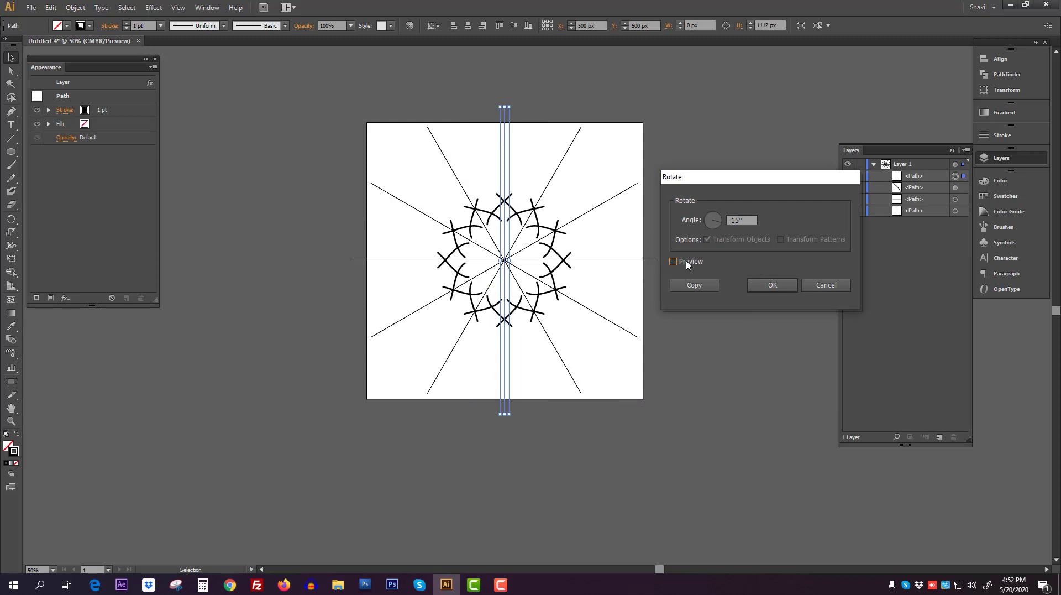
pyautogui.click(770, 285)
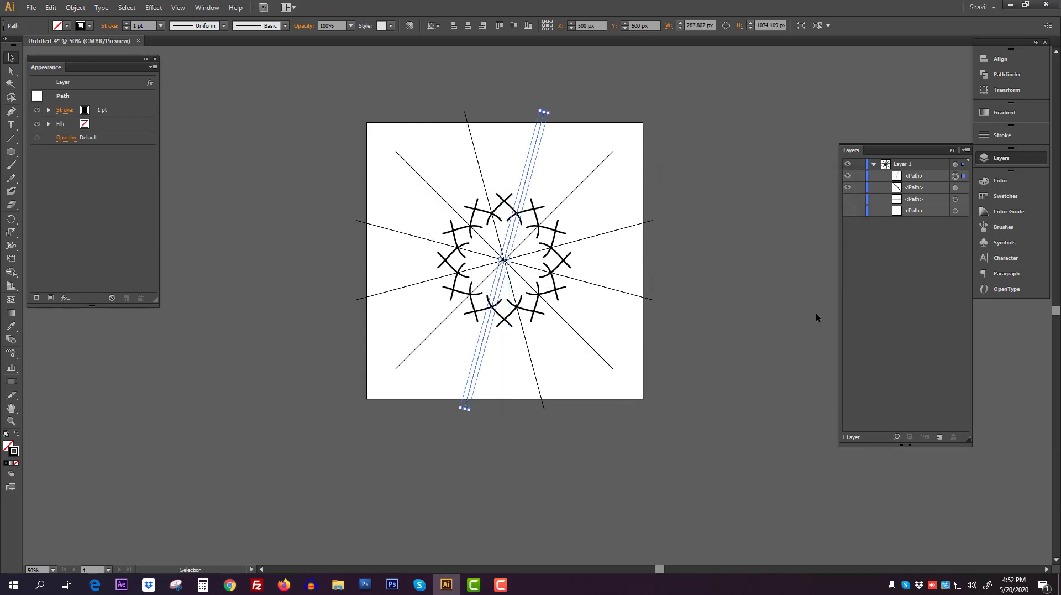
# Add an anchor point on the rotated line at the artboard's center and delete the half below it.
pyautogui.click(10, 112)
pyautogui.moveTo(469, 231); pyautogui.dragTo(526, 280)
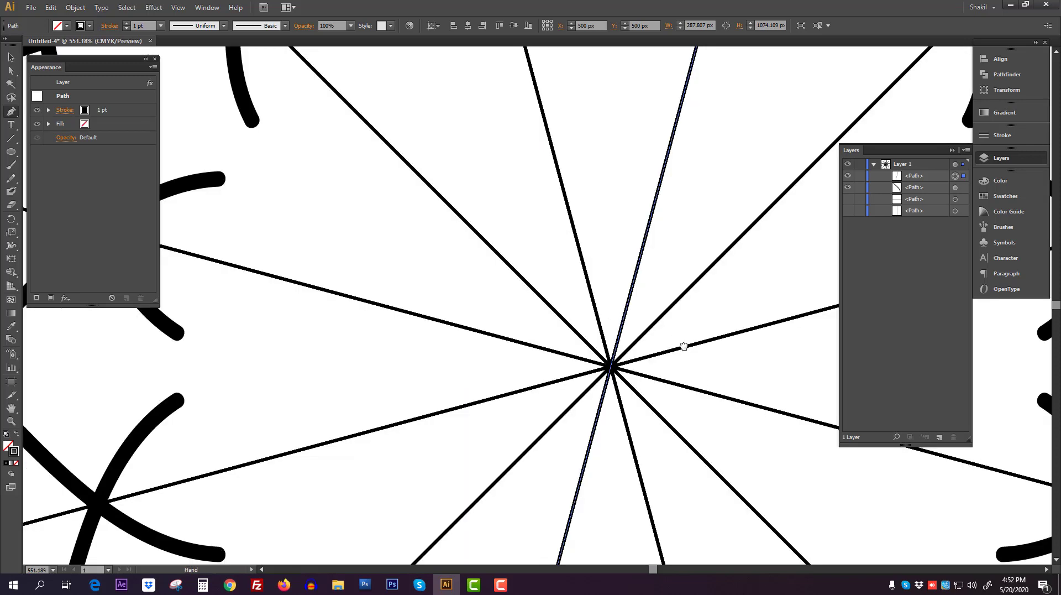
pyautogui.scroll(-2, 682, 348)
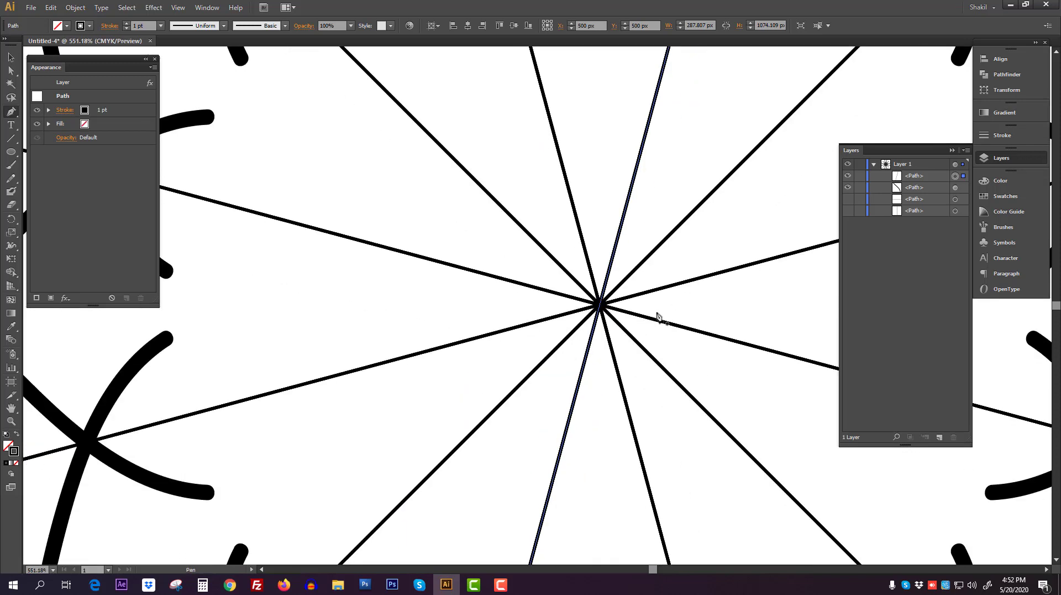
pyautogui.click(599, 303)
pyautogui.hotkey('ctrl', '1')
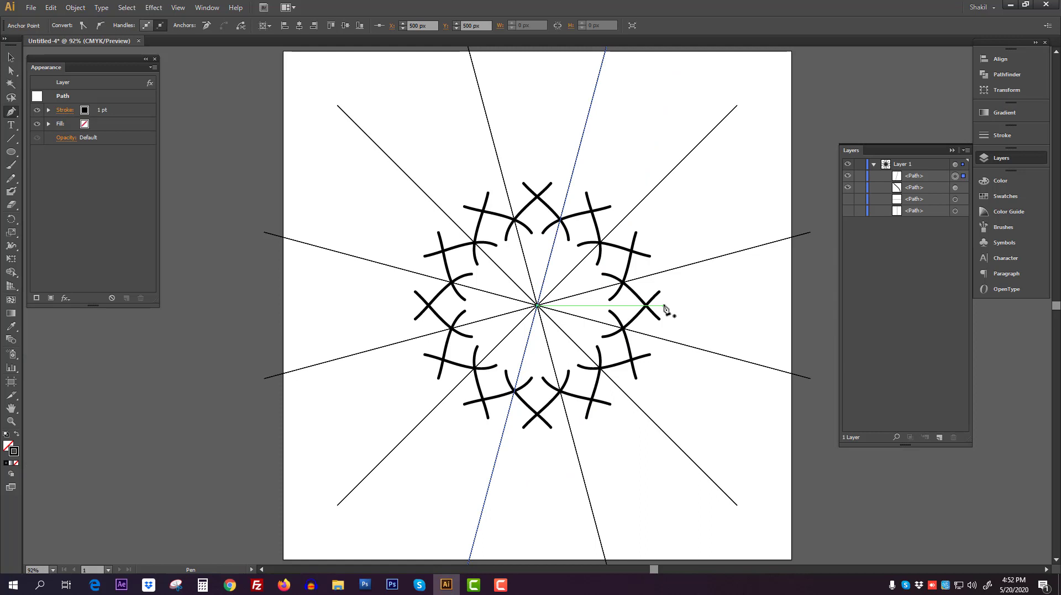
pyautogui.hotkey('ctrl', '-')
pyautogui.moveTo(516, 402); pyautogui.dragTo(517, 374)
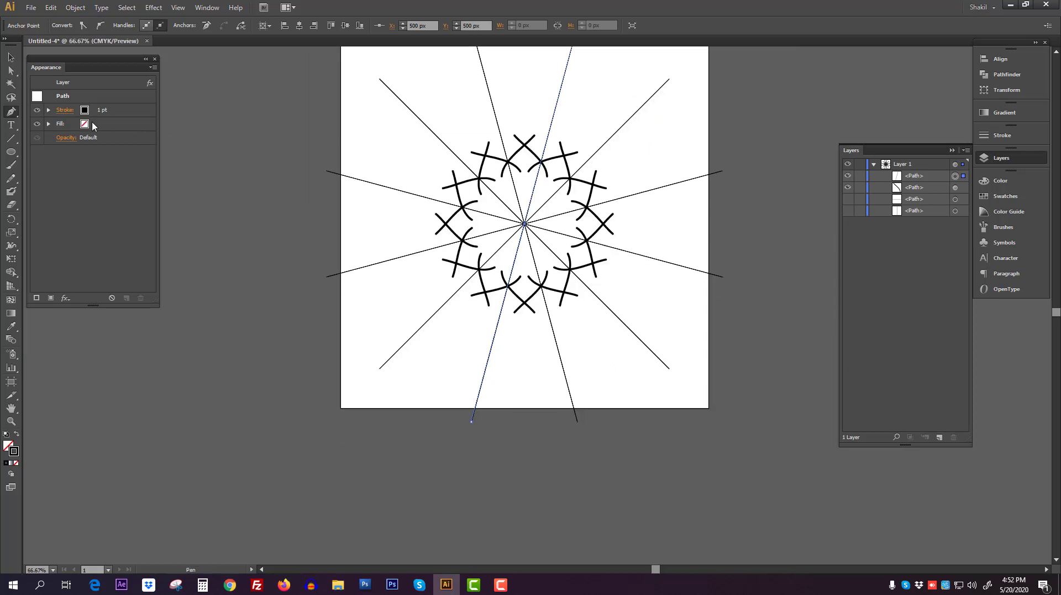
pyautogui.click(11, 70)
pyautogui.moveTo(508, 457); pyautogui.dragTo(514, 456)
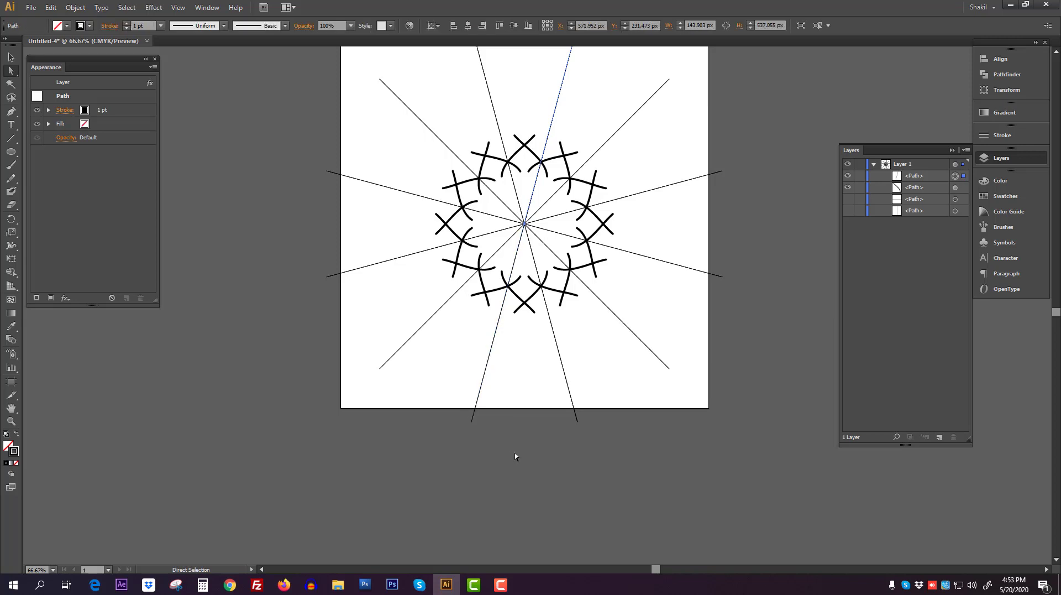
# Extend the remaining half line with the Pen tool straight up from the center and close it into a narrow triangular wedge.
pyautogui.moveTo(628, 188); pyautogui.dragTo(618, 340)
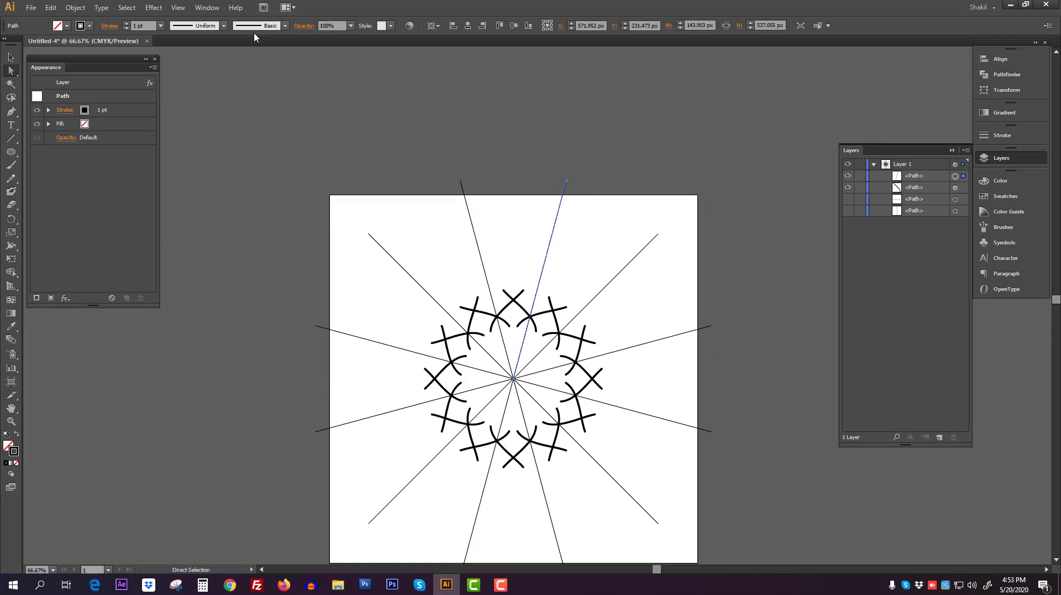
pyautogui.click(11, 110)
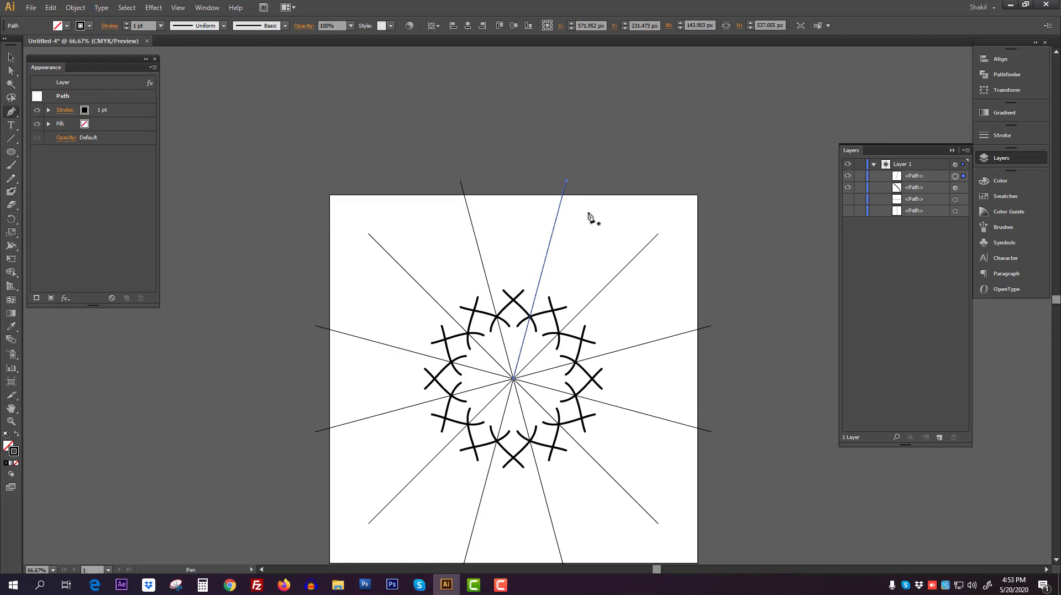
pyautogui.click(514, 379)
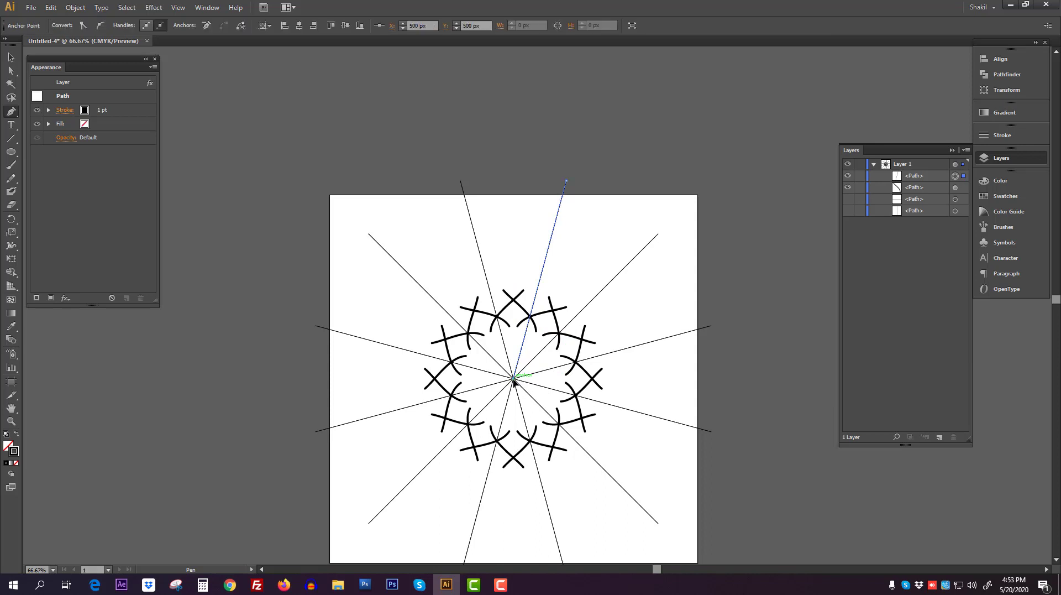
pyautogui.click(514, 182)
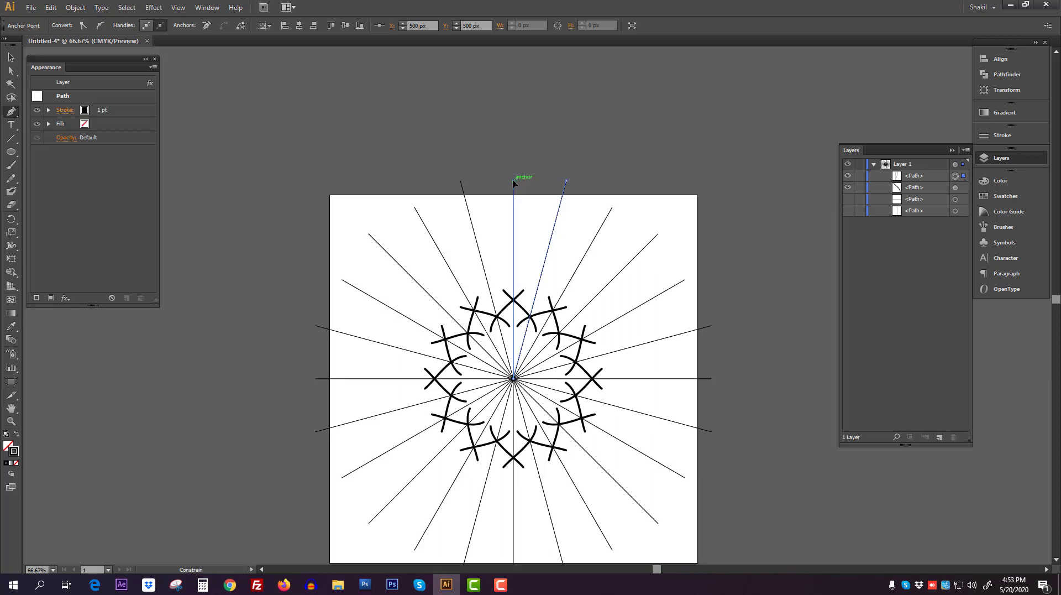
pyautogui.click(566, 183)
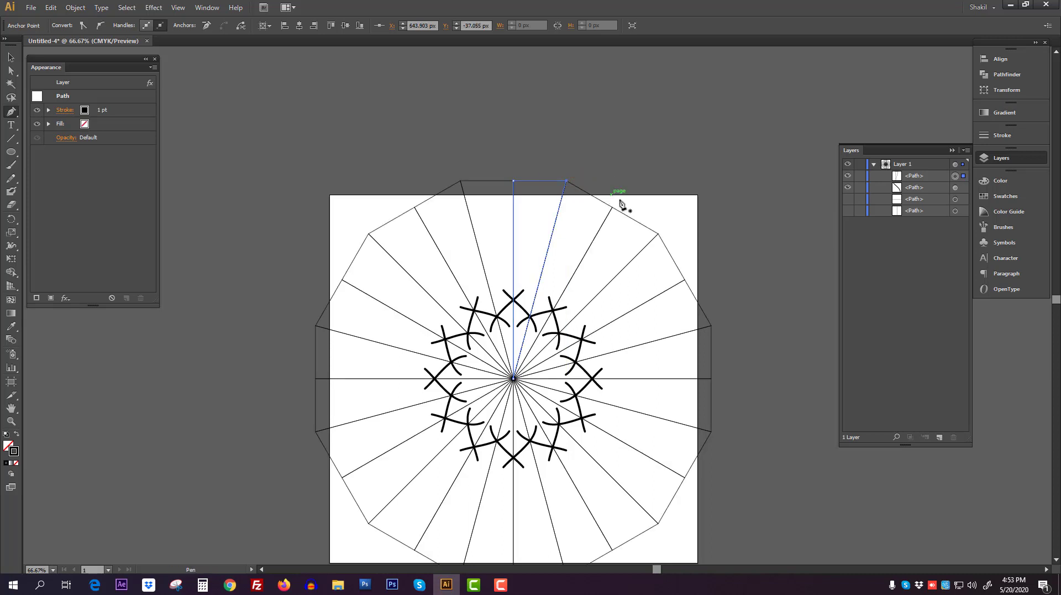
# Make the triangular wedge the clipping mask of Layer 1 and deselect everything.
pyautogui.click(11, 57)
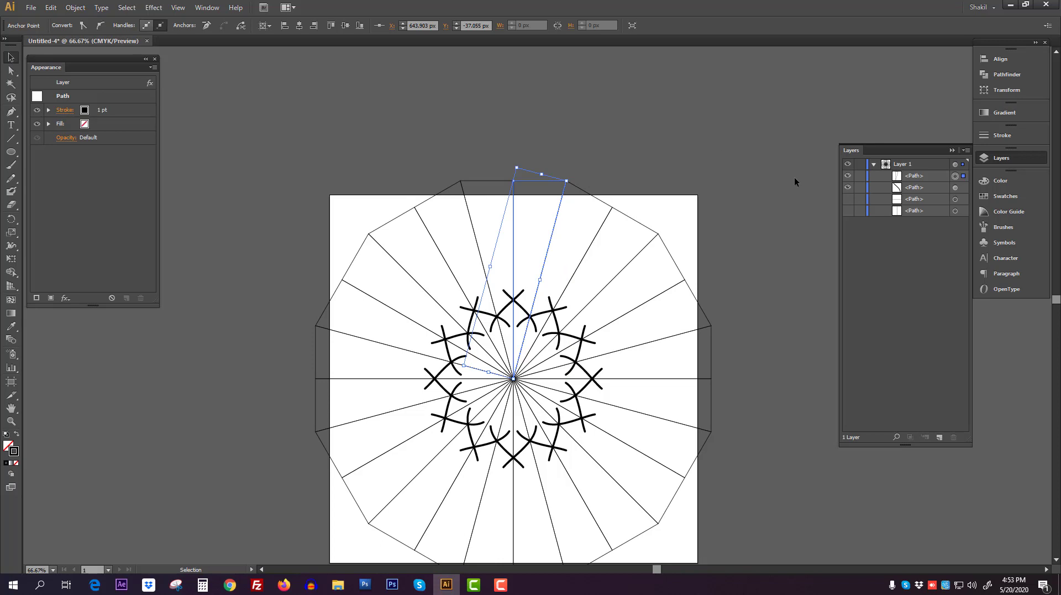
pyautogui.click(908, 166)
pyautogui.scroll(-3, 718, 259)
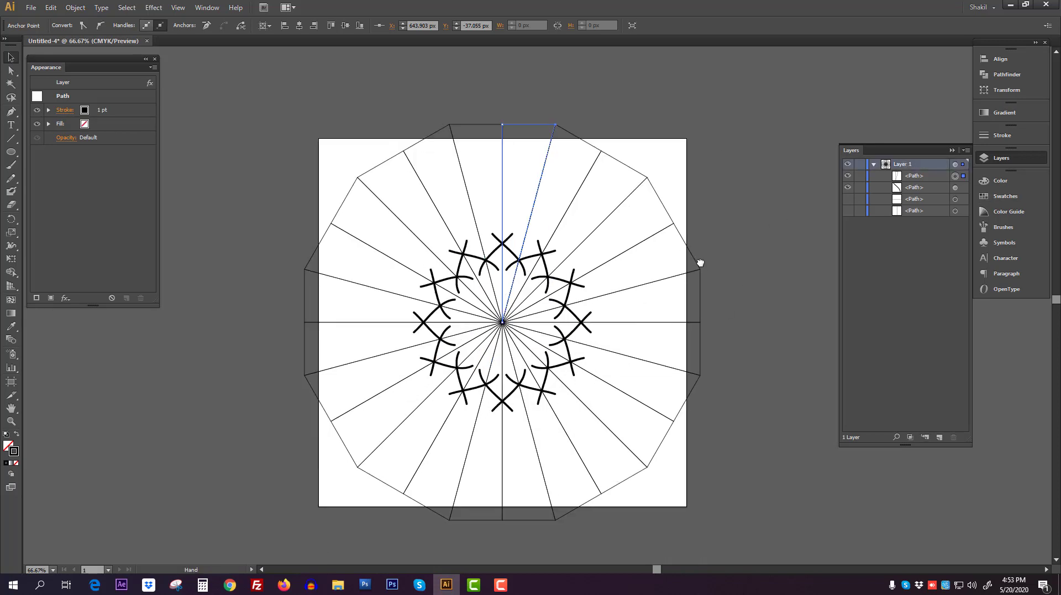
pyautogui.click(910, 437)
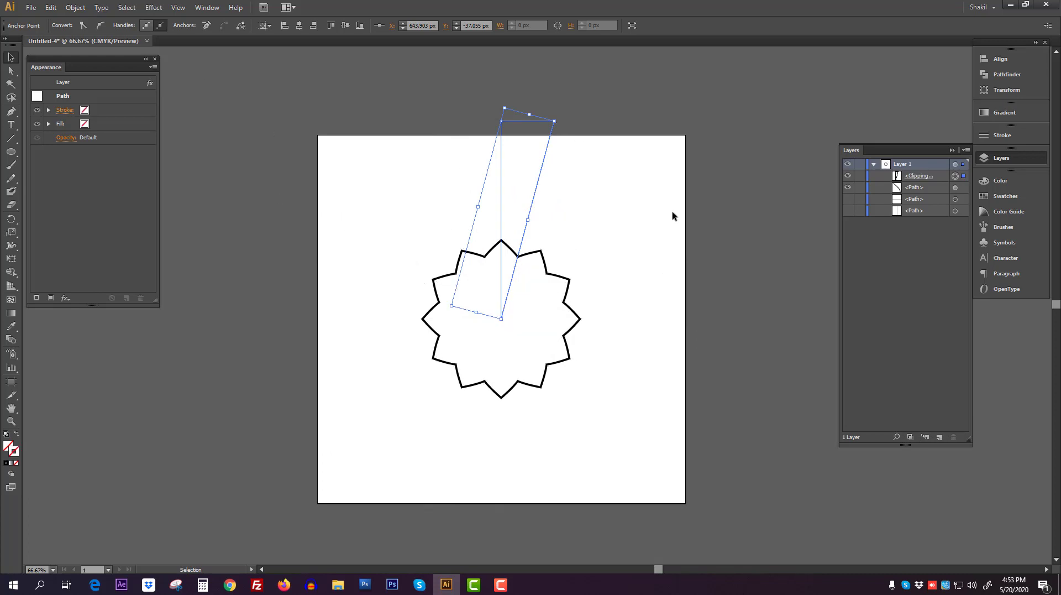
pyautogui.click(743, 280)
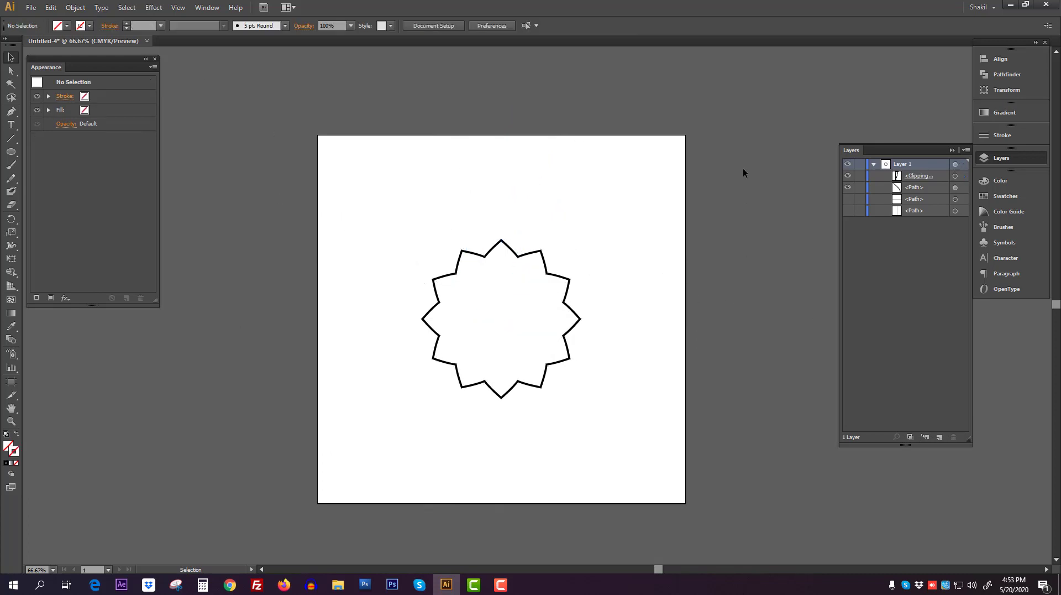
# Collapse and lock Layer 1.
pyautogui.moveTo(743, 168); pyautogui.dragTo(512, 332)
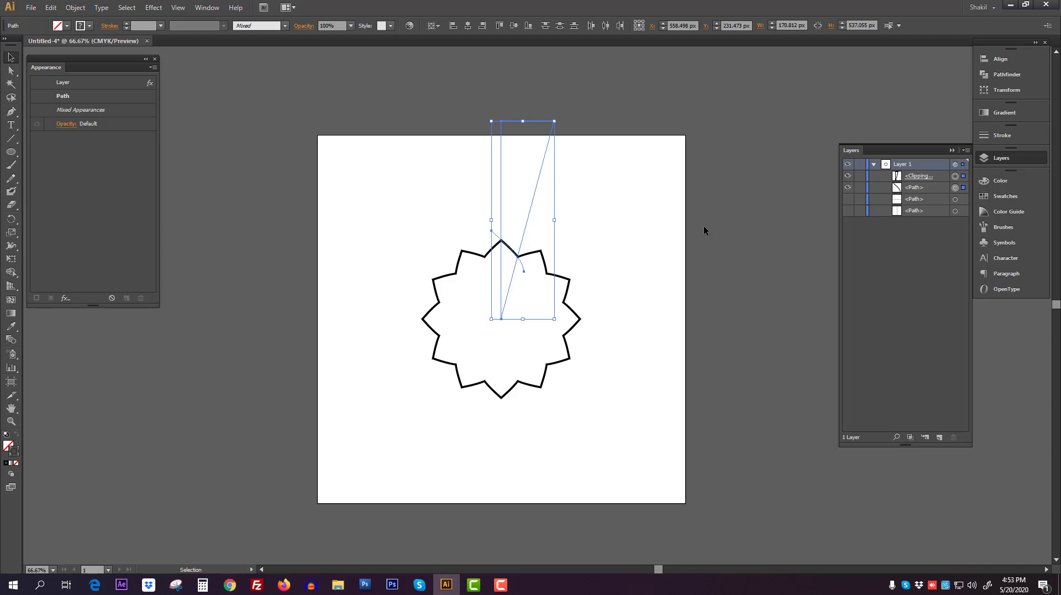
pyautogui.click(873, 164)
pyautogui.click(858, 165)
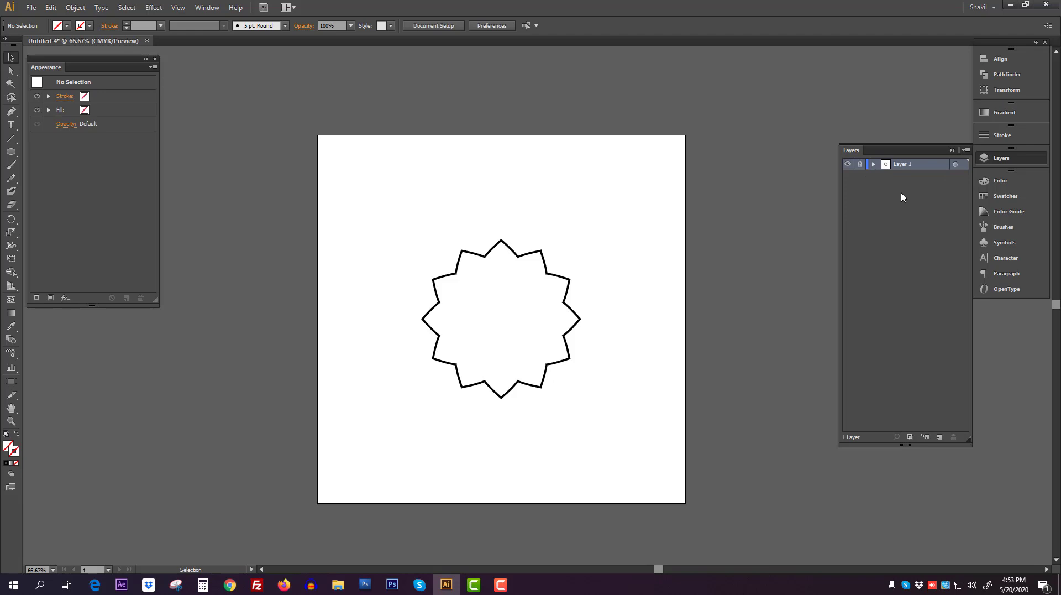
# Create a new layer above Layer 1 and draw a vertical line about 1212 px tall on it.
pyautogui.click(940, 438)
pyautogui.click(10, 138)
pyautogui.scroll(-1, 362, 155)
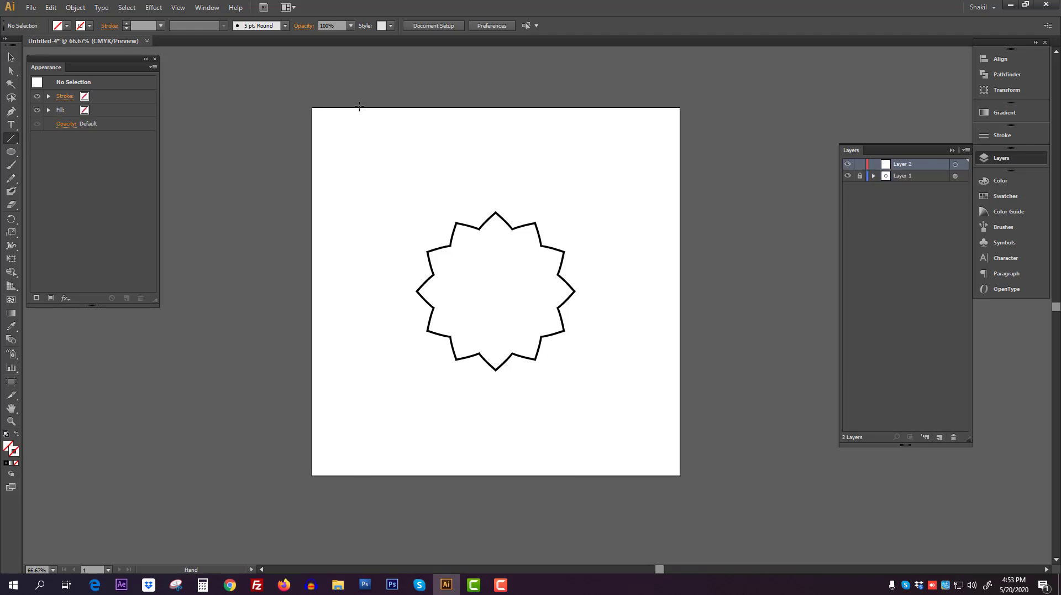
pyautogui.moveTo(353, 91); pyautogui.dragTo(353, 537)
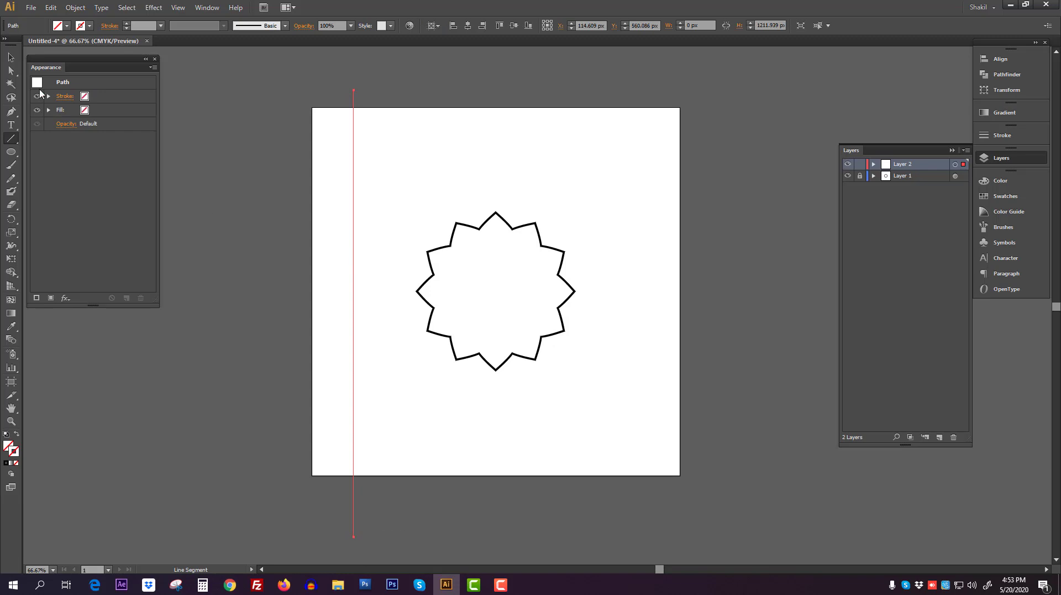
# Give the new vertical line a light blue stroke and center it horizontally and vertically on the artboard.
pyautogui.press('v')
pyautogui.click(89, 25)
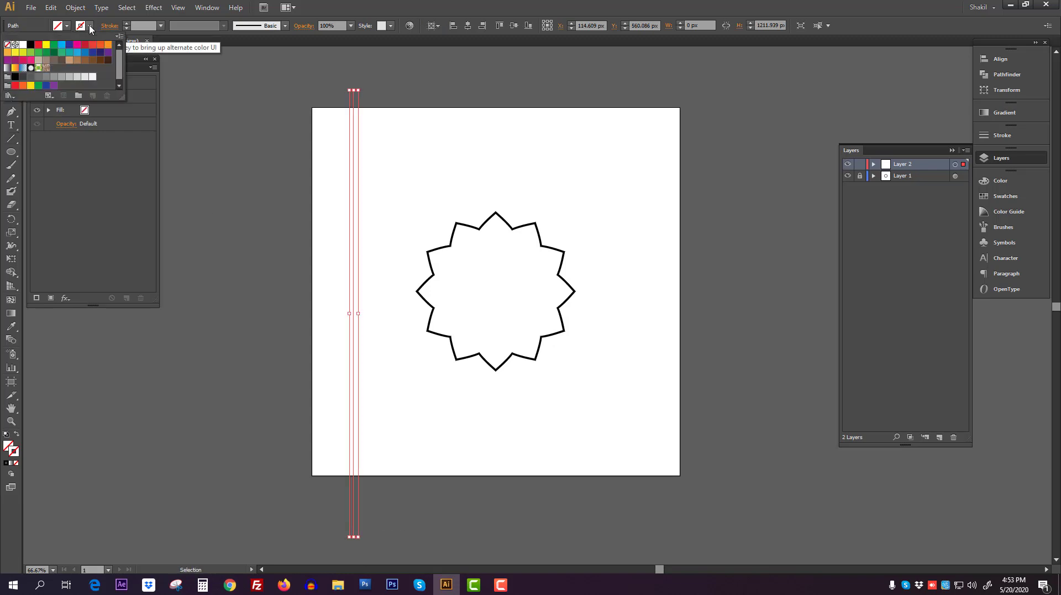
pyautogui.click(63, 44)
pyautogui.moveTo(398, 87); pyautogui.dragTo(353, 97)
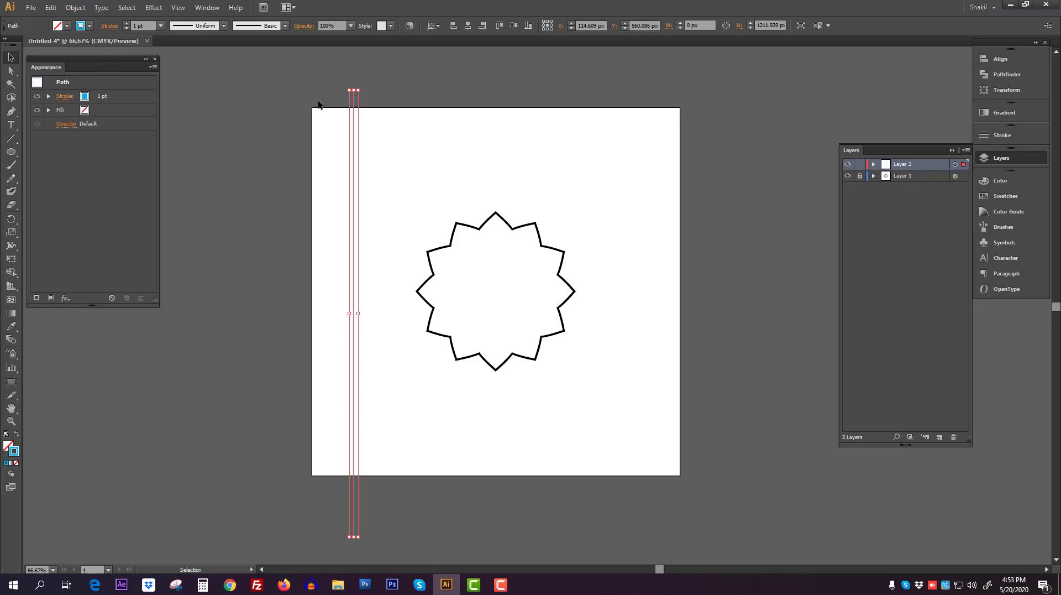
pyautogui.click(817, 91)
pyautogui.moveTo(420, 95); pyautogui.dragTo(300, 108)
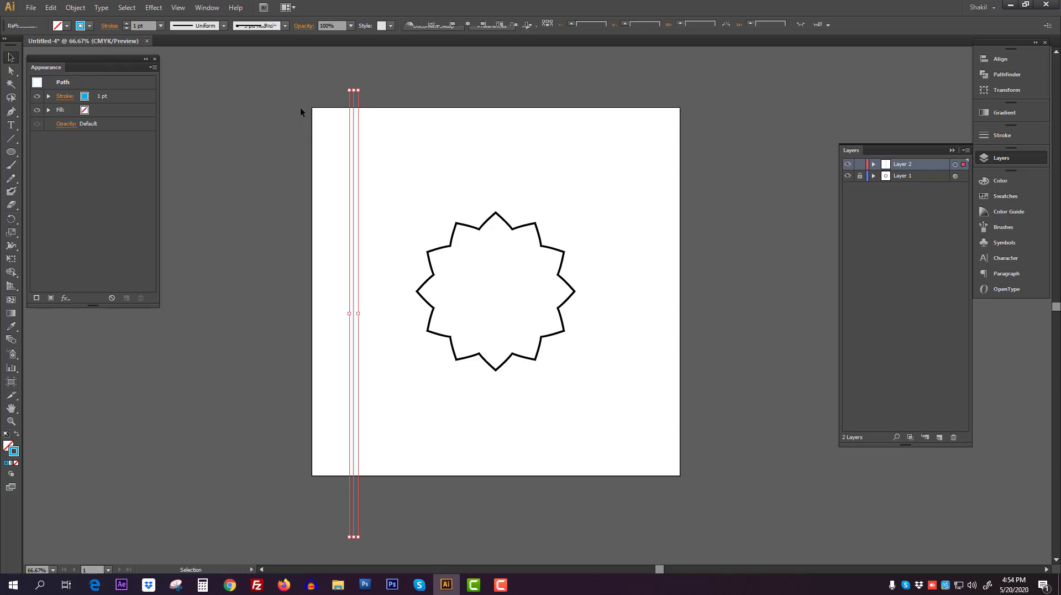
pyautogui.click(468, 26)
pyautogui.click(514, 26)
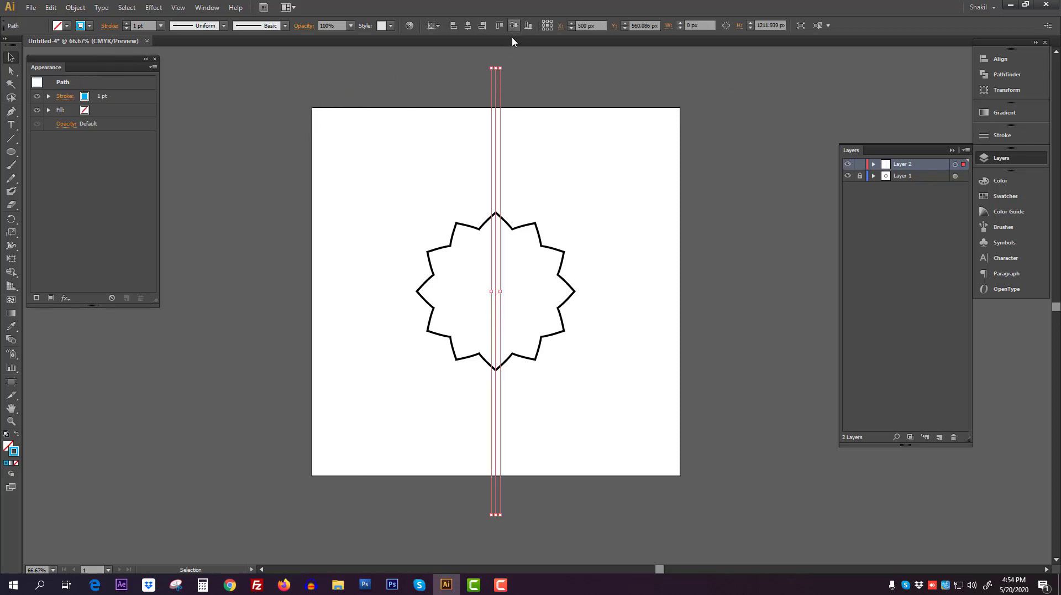
# Apply a Transform effect to the blue vertical line with a 15° rotation and 11 copies, and deselect it.
pyautogui.click(65, 298)
pyautogui.moveTo(123, 81)
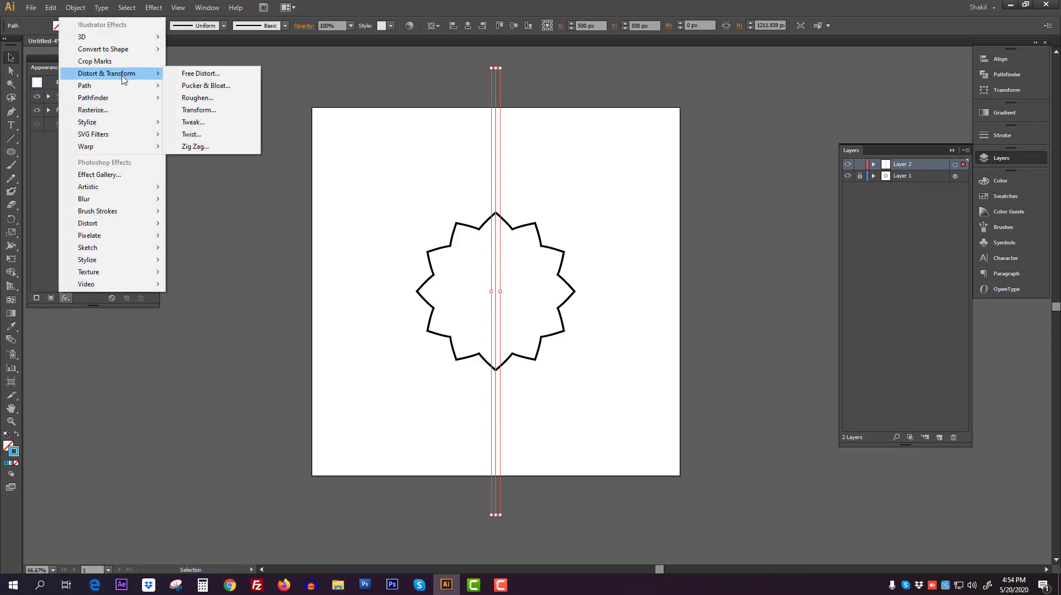
pyautogui.click(210, 110)
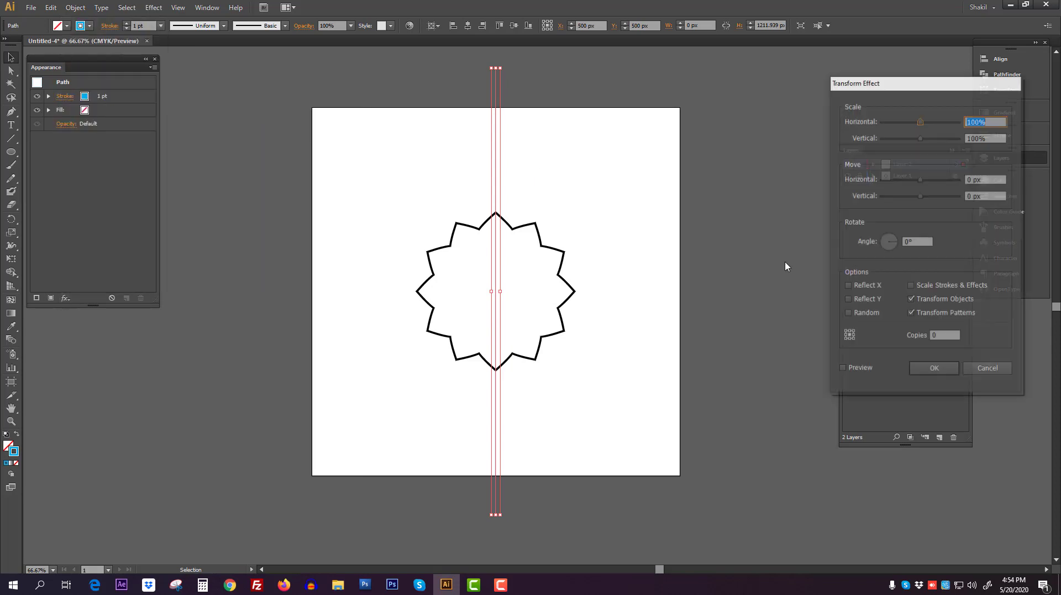
pyautogui.click(843, 368)
pyautogui.click(917, 241)
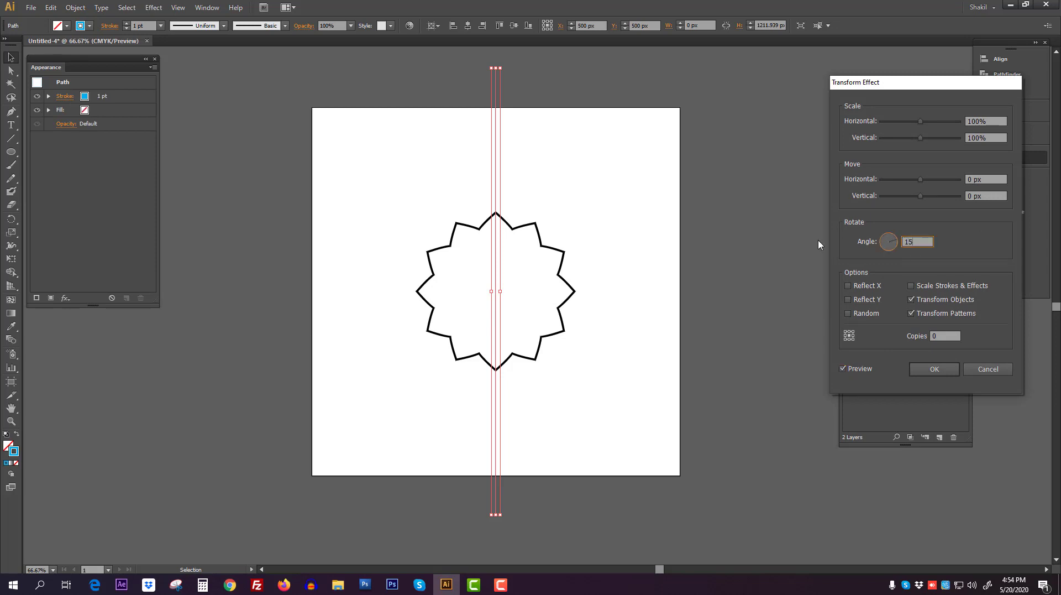
pyautogui.click(937, 336)
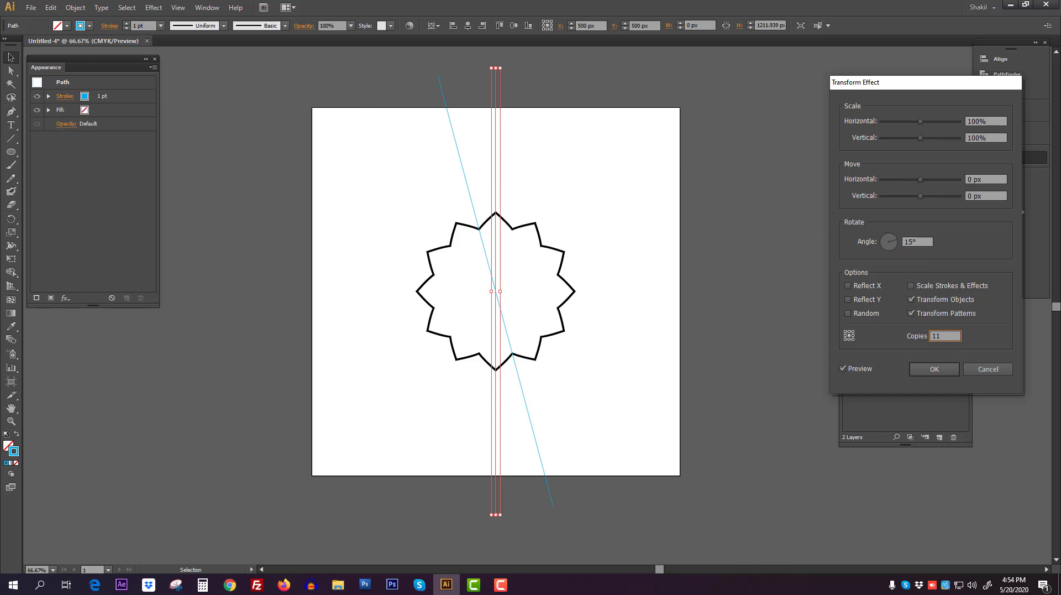
pyautogui.click(924, 243)
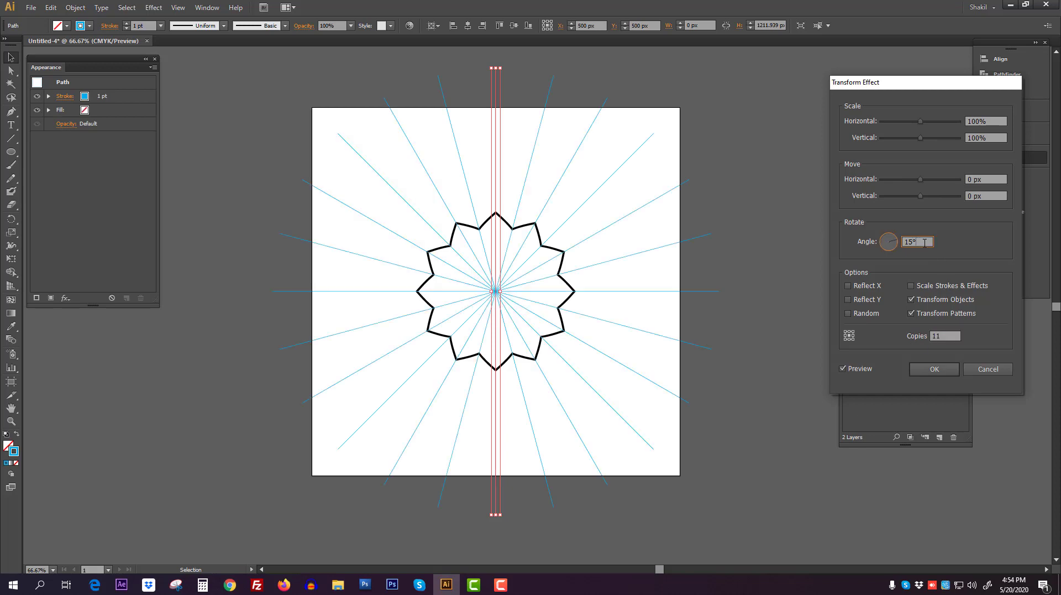
pyautogui.click(934, 368)
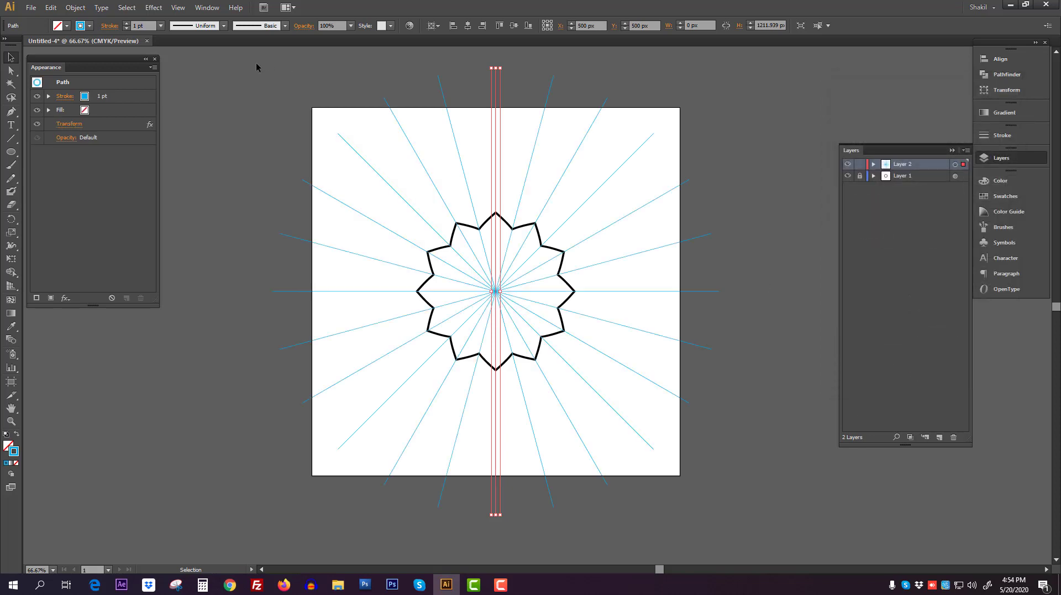
pyautogui.click(398, 106)
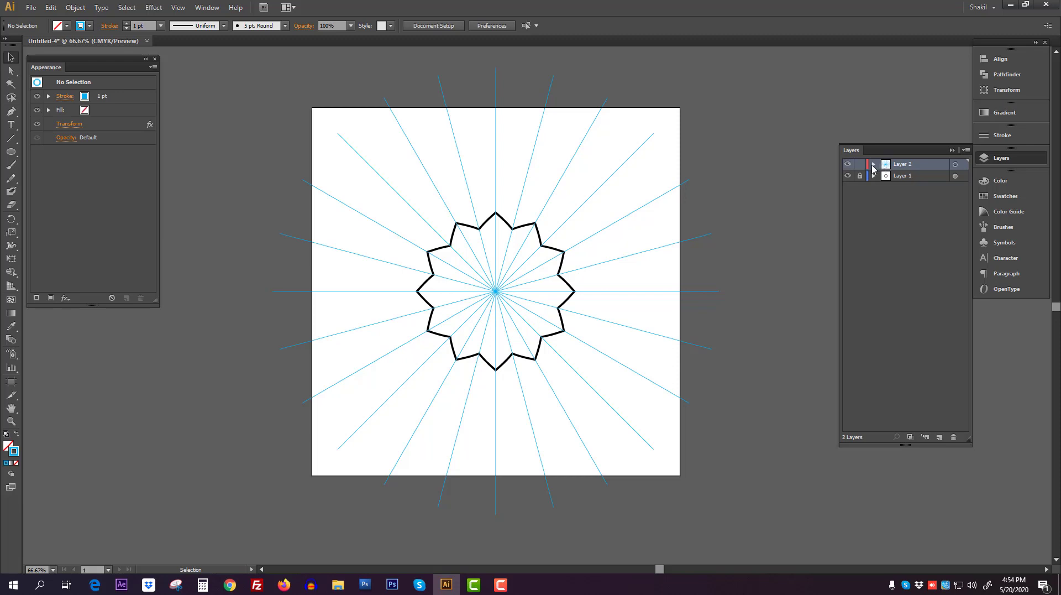
# Expand Layer 2, draw a second vertical line about 1194 px tall on it, and give it the orange-red C=0 M=80 Y=95 K=0 stroke.
pyautogui.click(874, 165)
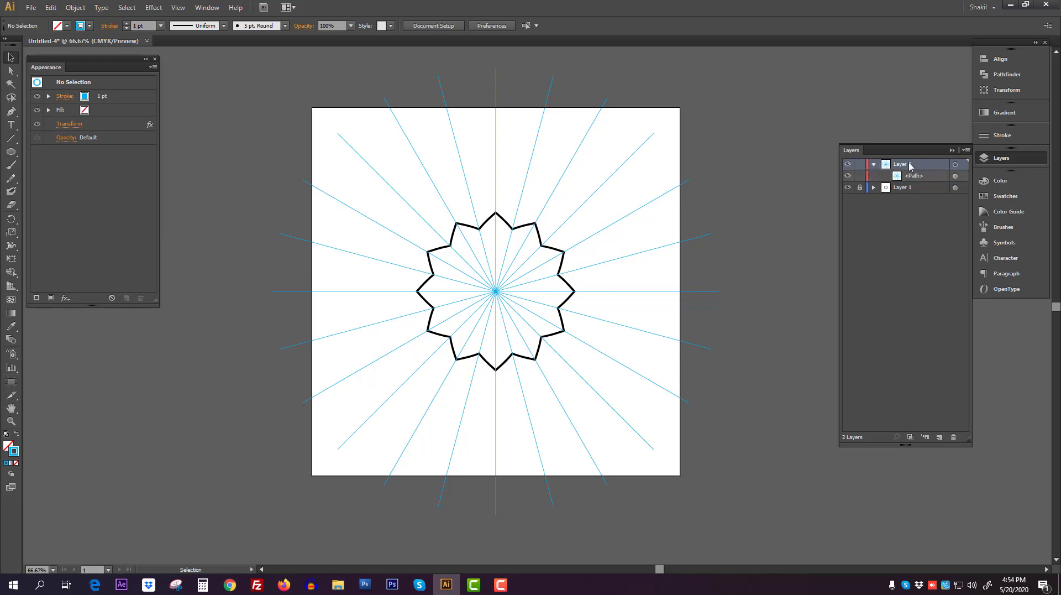
pyautogui.click(11, 139)
pyautogui.moveTo(342, 86); pyautogui.dragTo(342, 526)
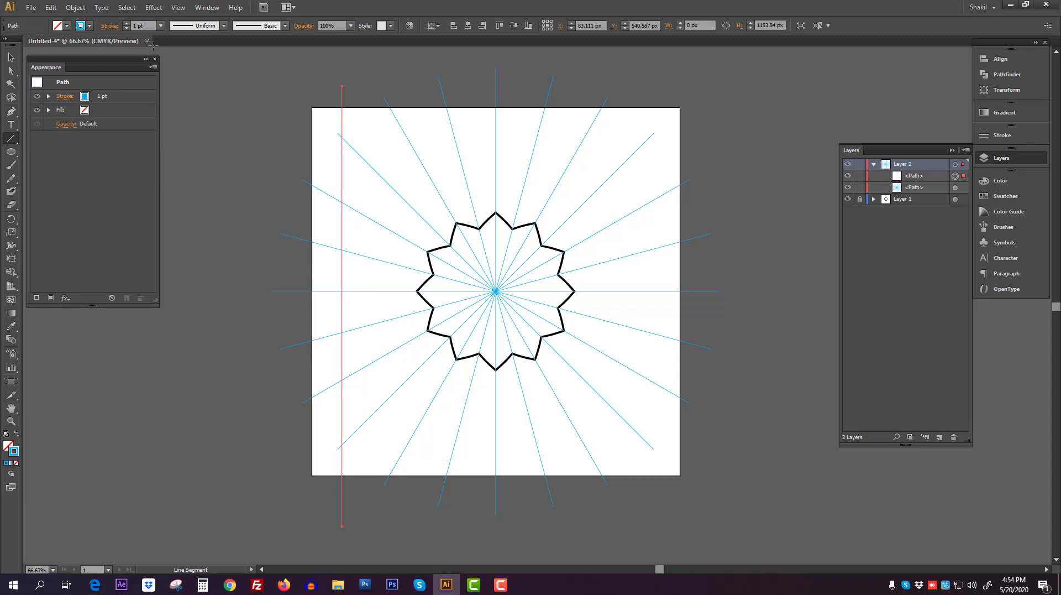
pyautogui.click(89, 26)
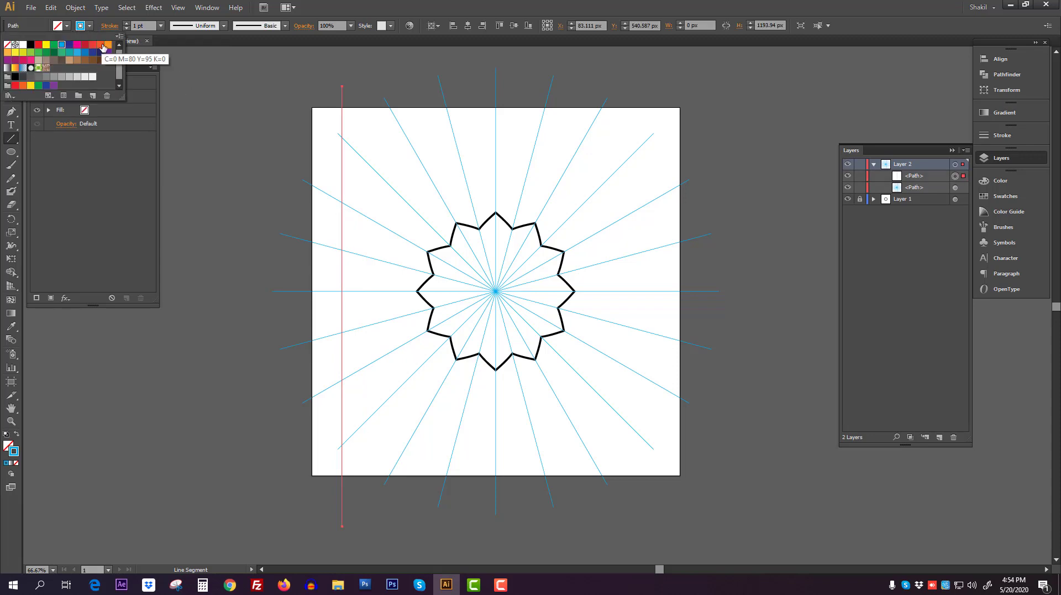
pyautogui.click(102, 48)
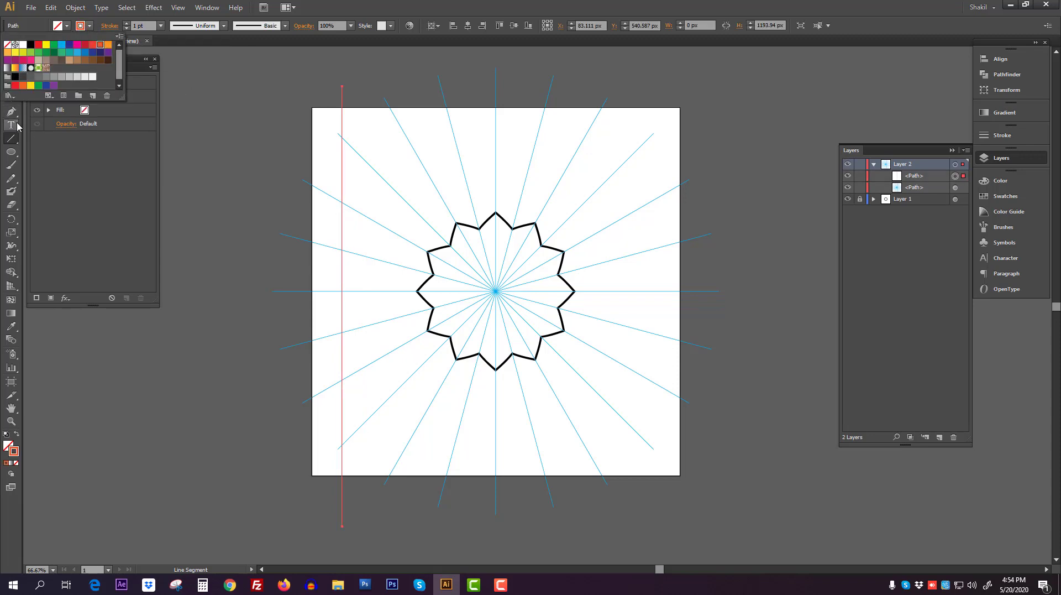
pyautogui.click(701, 4)
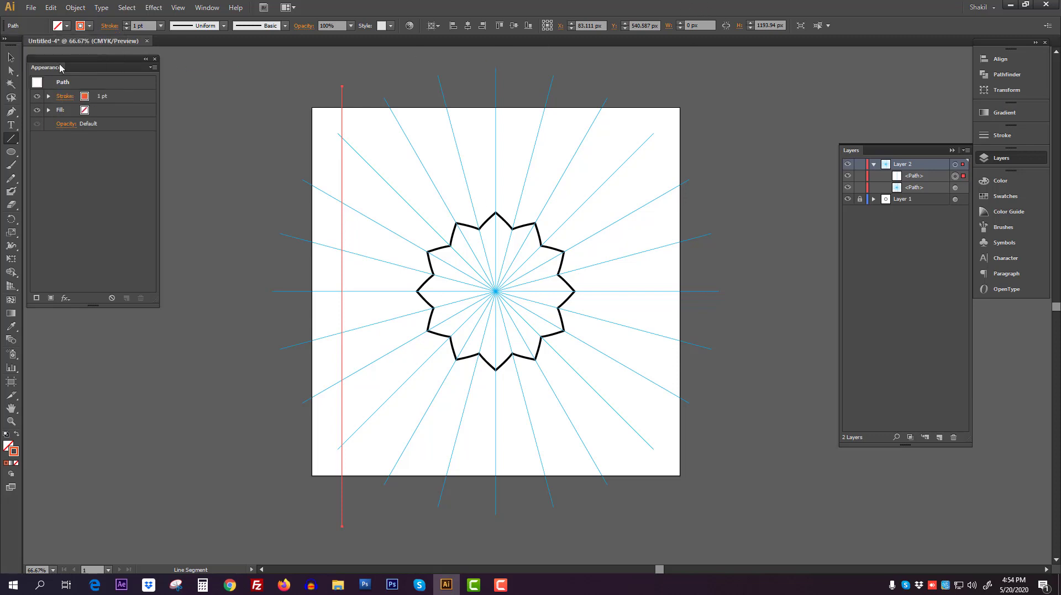
# Center the orange-red line horizontally and vertically on the artboard.
pyautogui.click(11, 57)
pyautogui.click(504, 25)
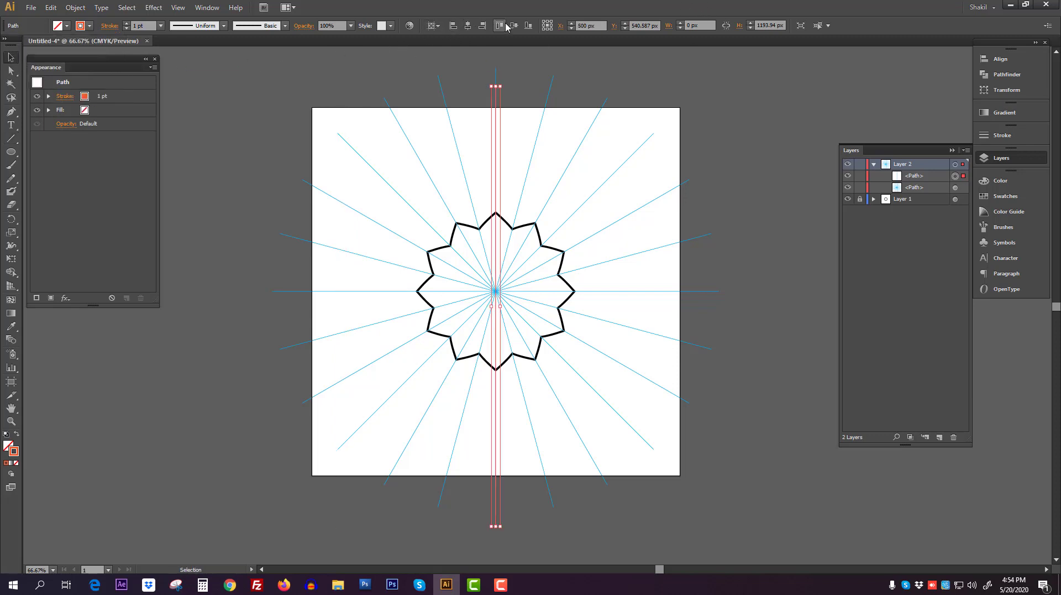
pyautogui.click(513, 26)
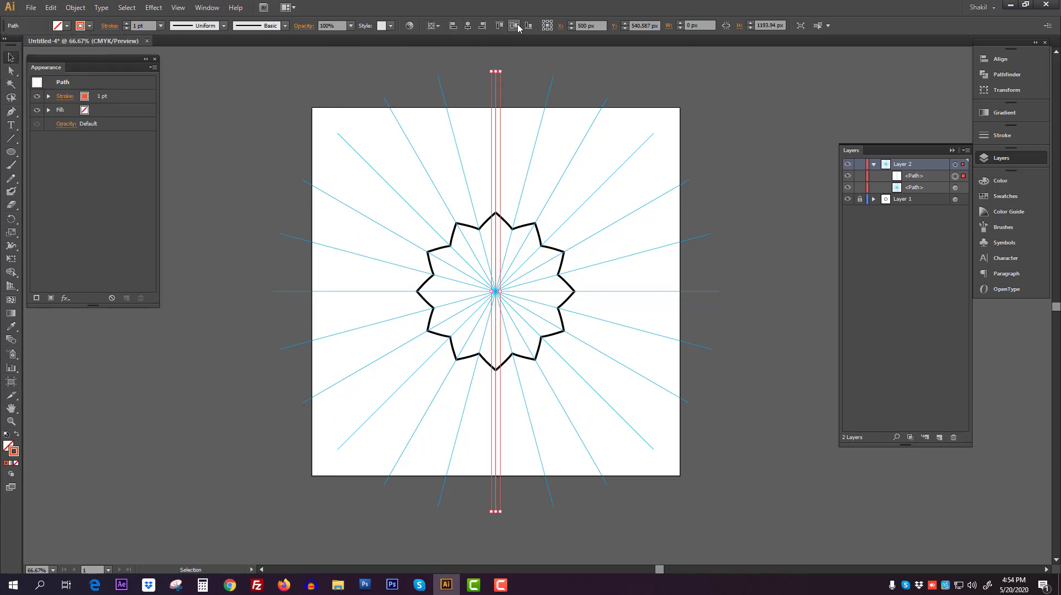
# Rotate the orange-red line by 7.5° with a preview.
pyautogui.rightClick(495, 169)
pyautogui.moveTo(540, 314)
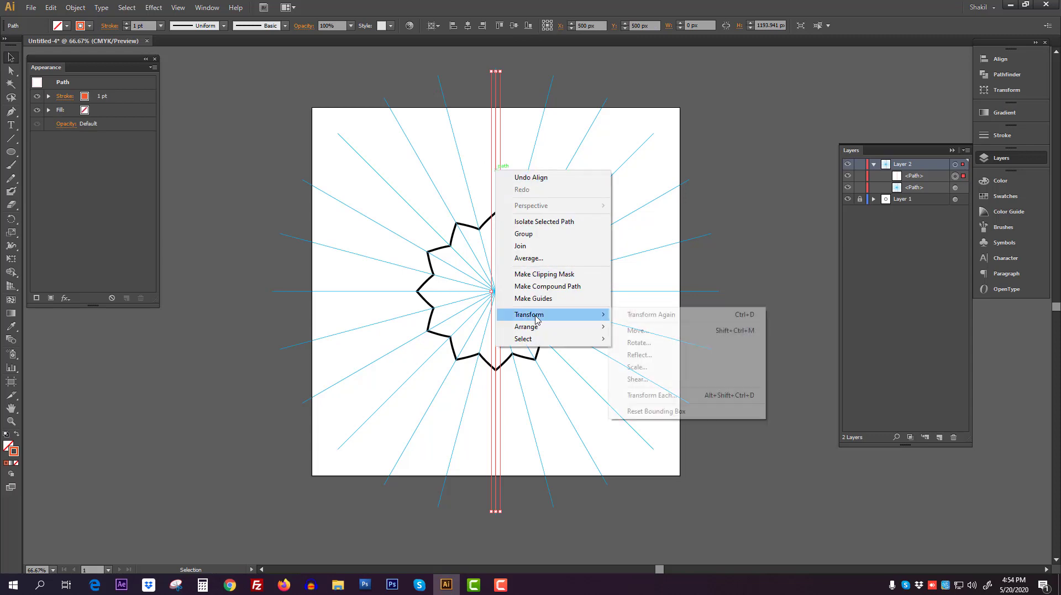
pyautogui.click(668, 342)
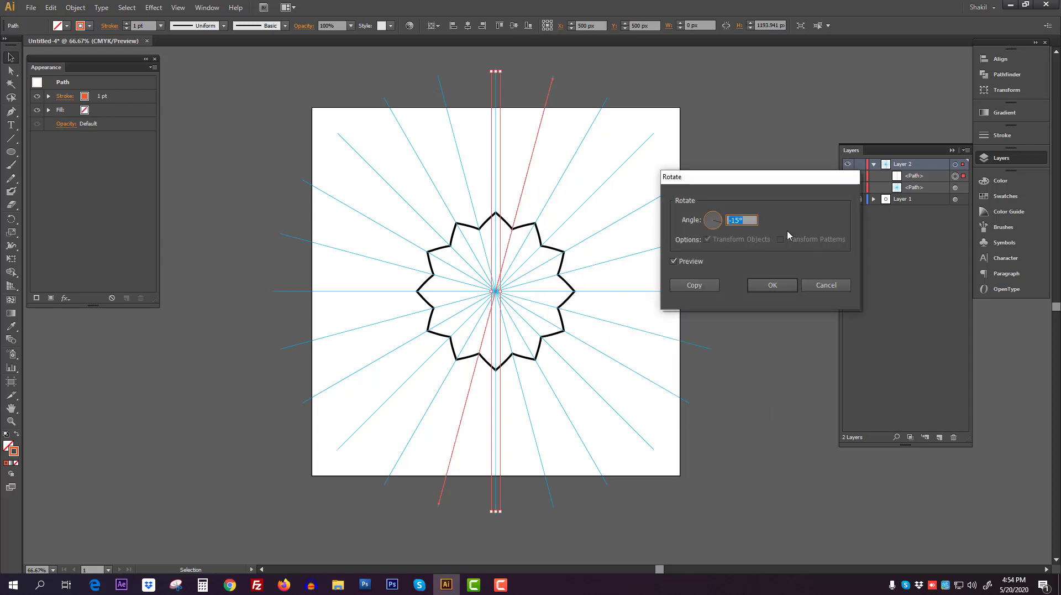
pyautogui.write('7.5')
pyautogui.click(693, 261)
pyautogui.click(694, 261)
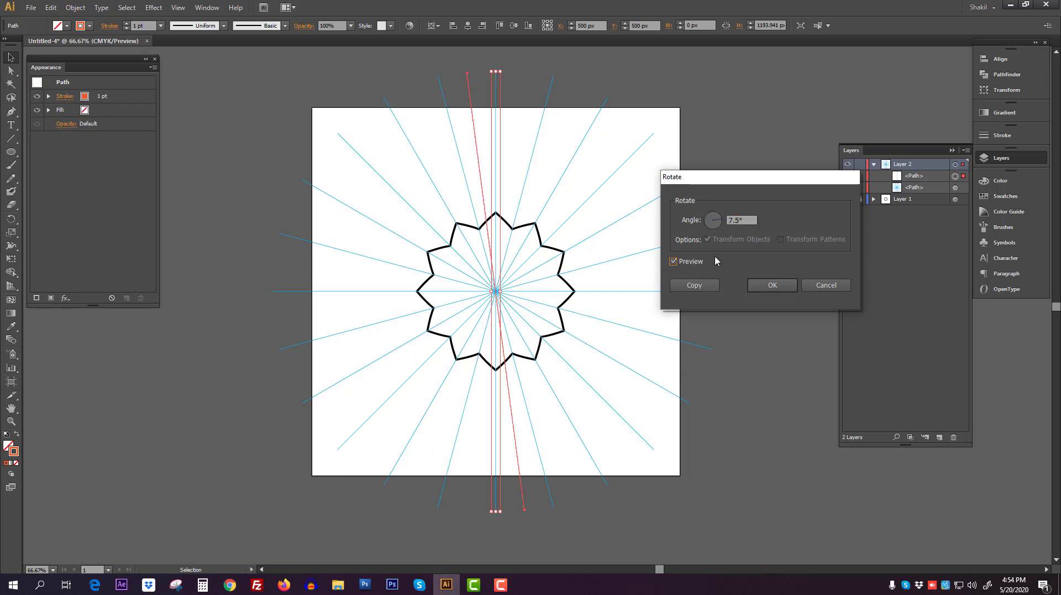
pyautogui.click(770, 285)
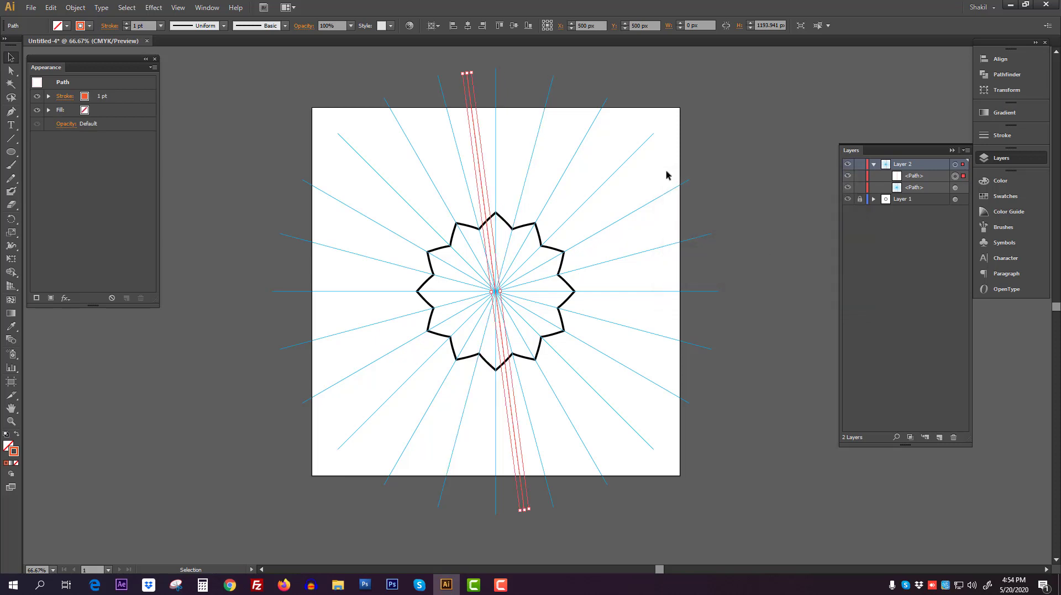
# Apply a Transform effect to the orange-red line with a 15° rotation and 11 copies, and deselect it.
pyautogui.click(66, 298)
pyautogui.moveTo(131, 74)
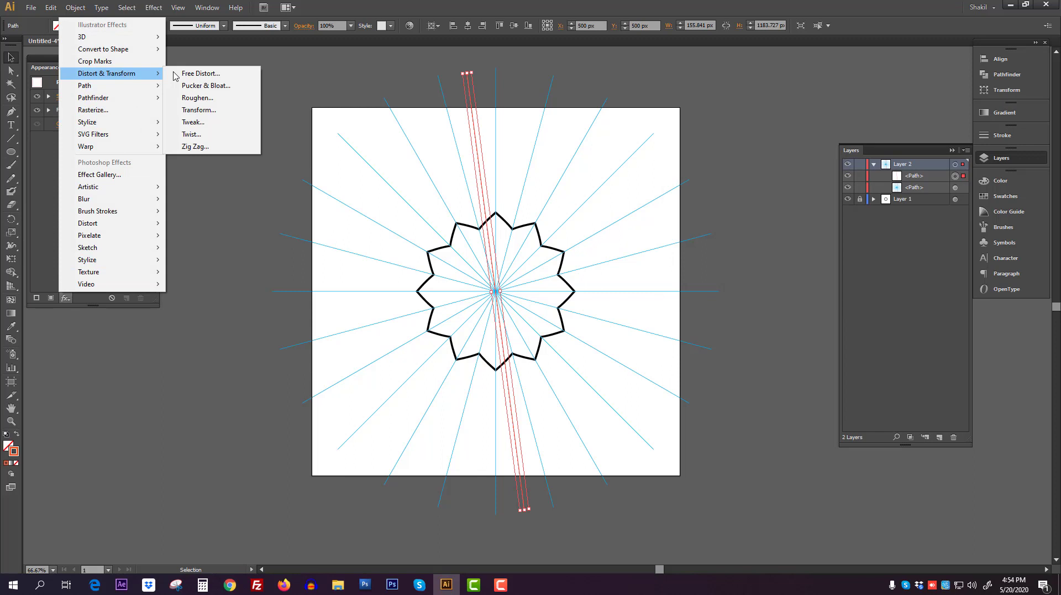
pyautogui.click(199, 109)
pyautogui.click(919, 242)
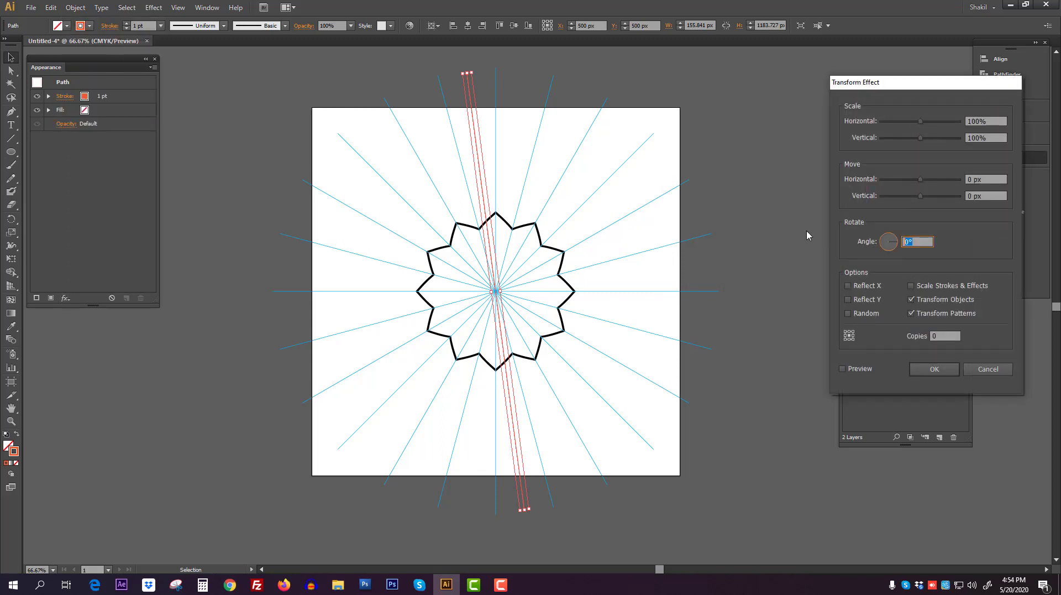
pyautogui.write('15')
pyautogui.click(943, 336)
pyautogui.write('11')
pyautogui.click(864, 371)
pyautogui.click(934, 369)
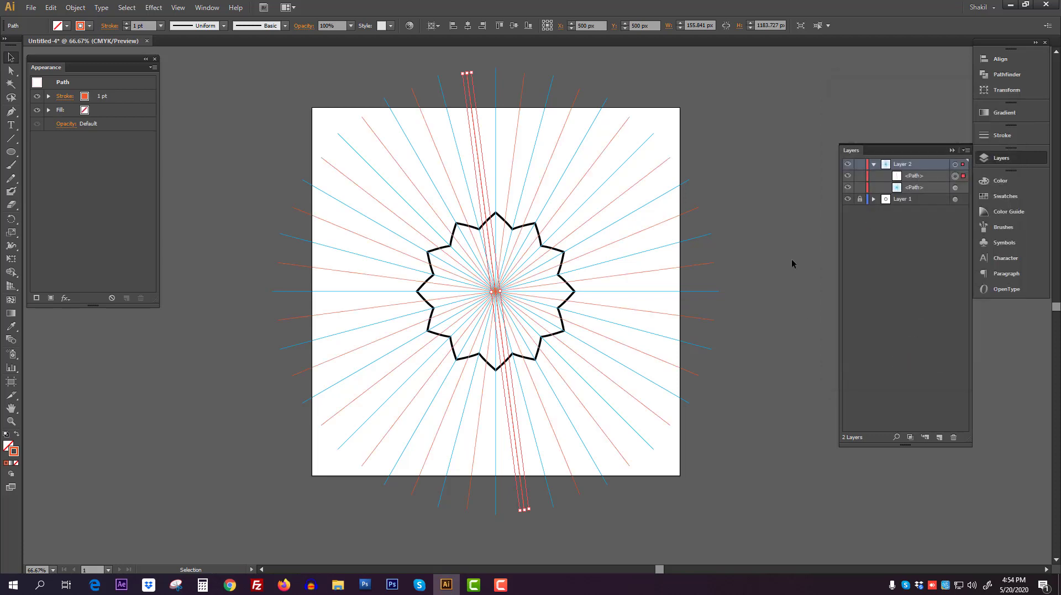
pyautogui.click(766, 188)
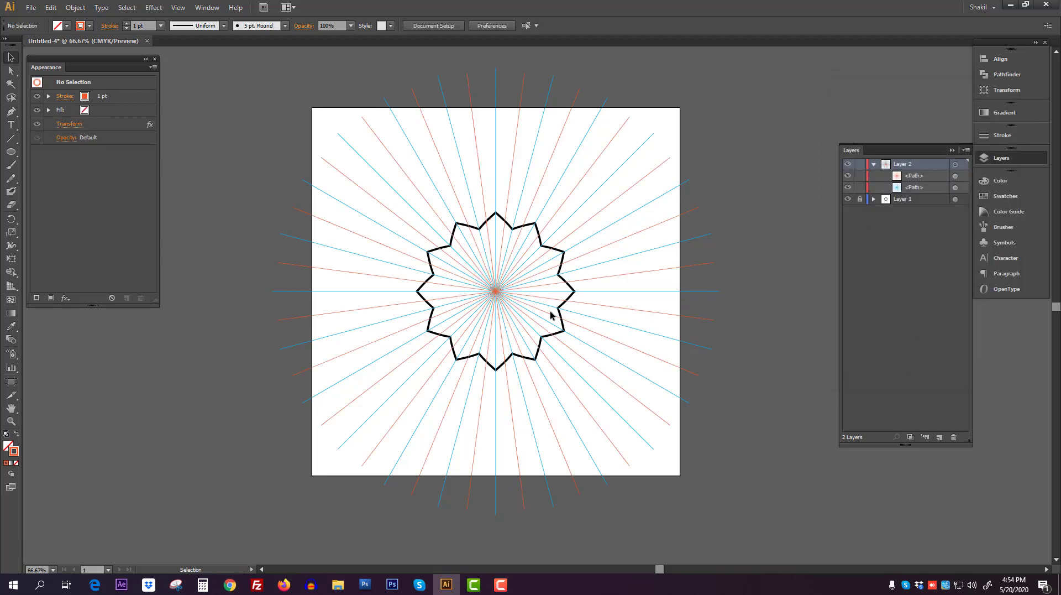
# Draw a 1000 × 1000 px circle on Layer 2 with the Ellipse tool.
pyautogui.scroll(-1, 552, 310)
pyautogui.moveTo(592, 284); pyautogui.dragTo(547, 279)
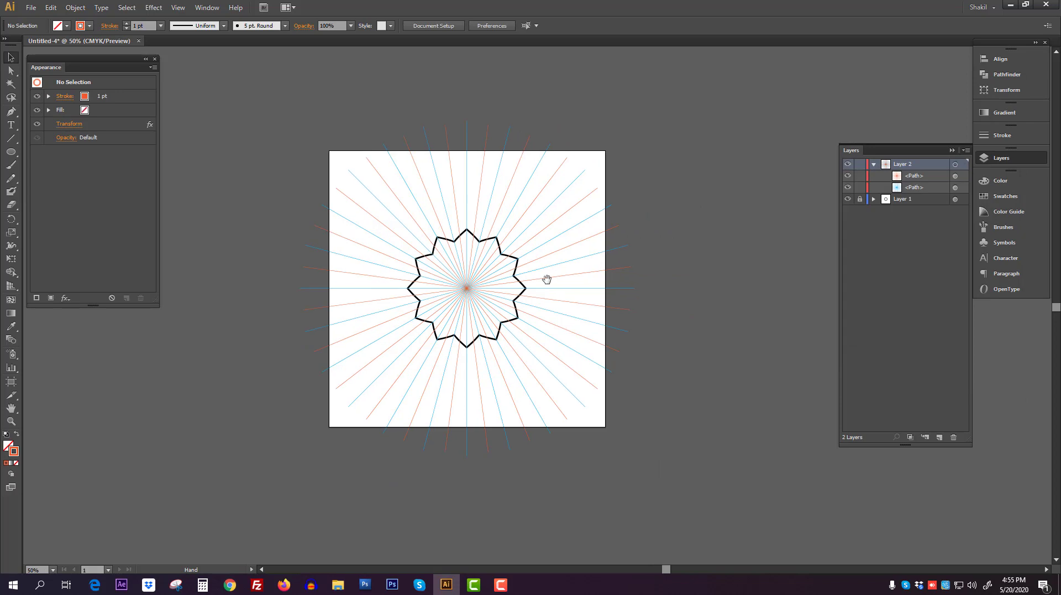
pyautogui.click(10, 151)
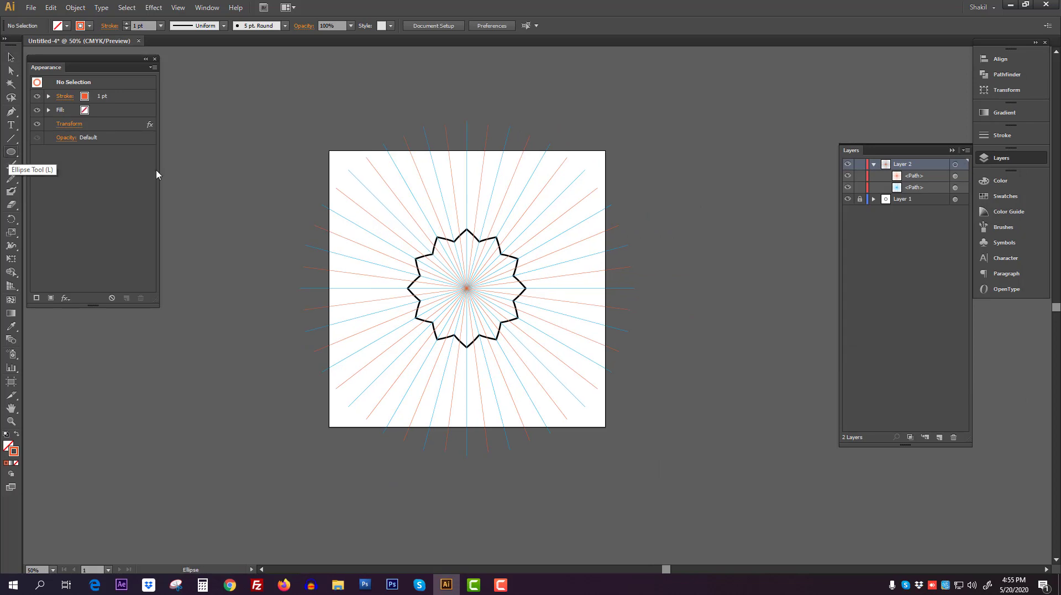
pyautogui.click(368, 174)
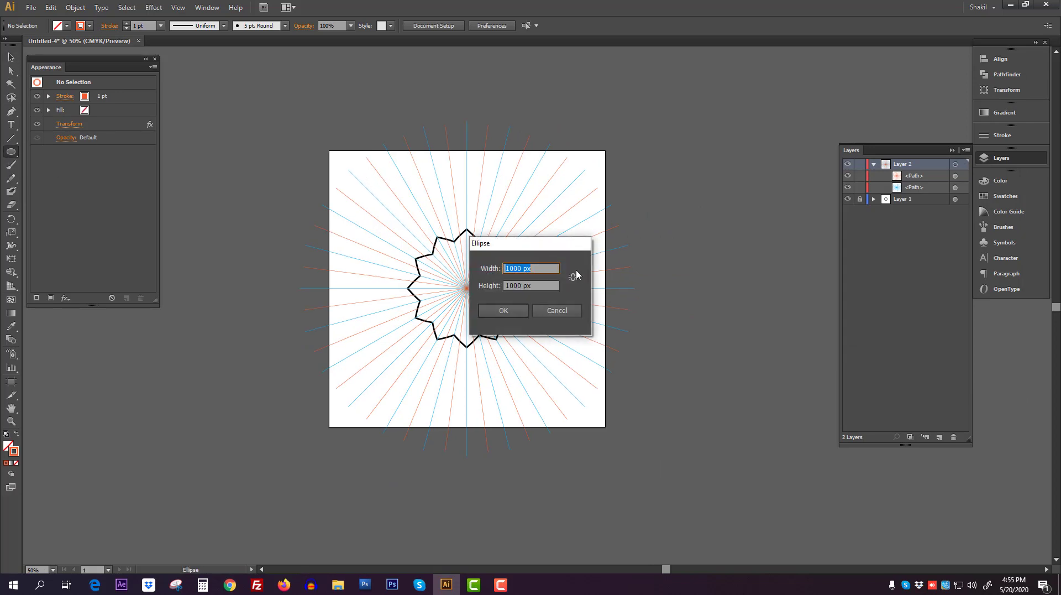
pyautogui.click(486, 311)
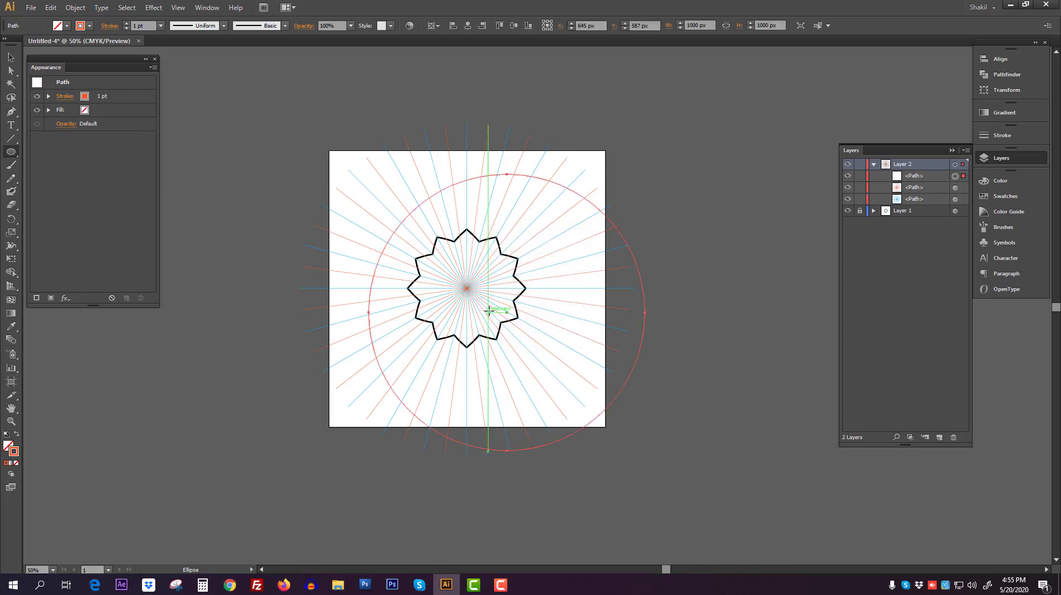
# Give the circle a light gray stroke and center it horizontally and vertically on the artboard.
pyautogui.click(11, 57)
pyautogui.click(90, 25)
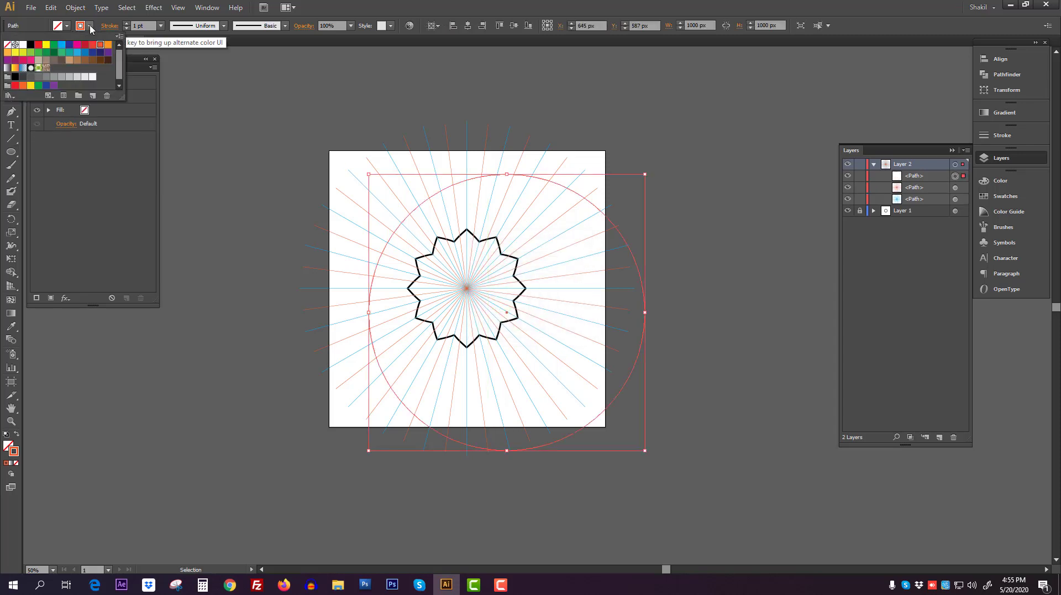
pyautogui.click(70, 77)
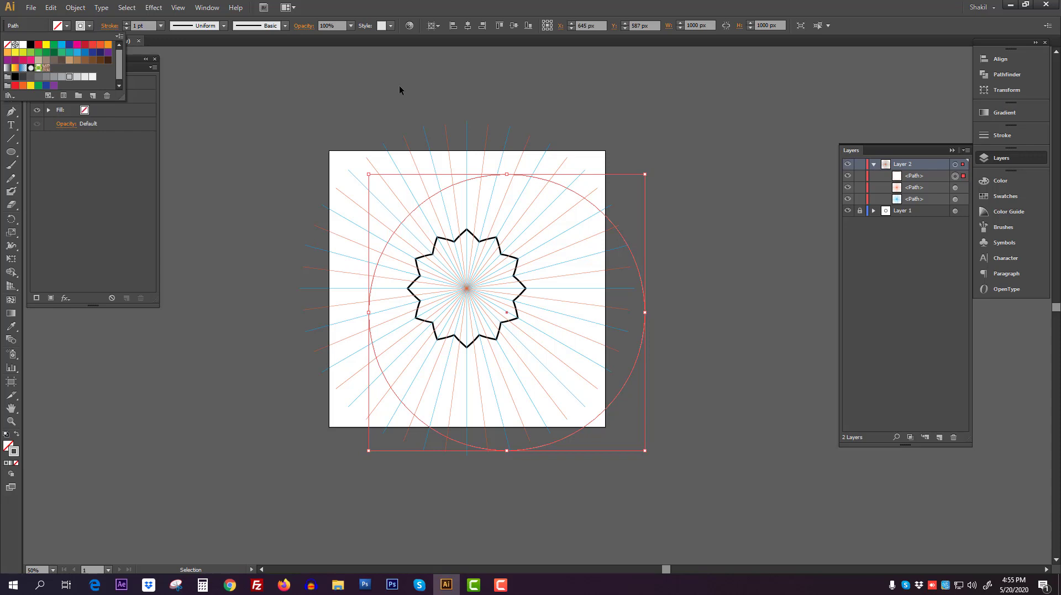
pyautogui.click(468, 26)
pyautogui.click(468, 25)
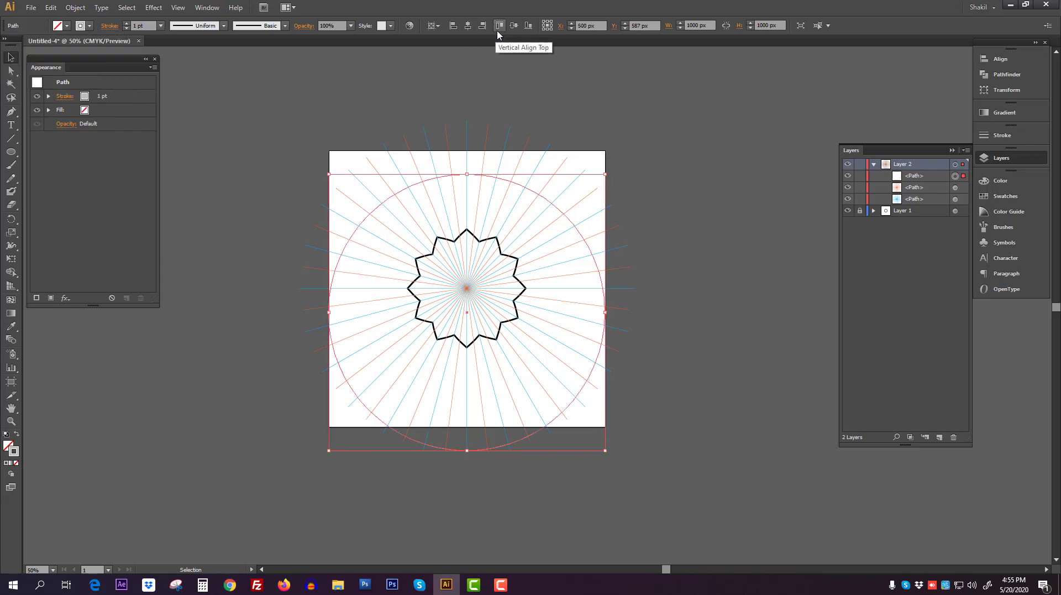
pyautogui.click(513, 25)
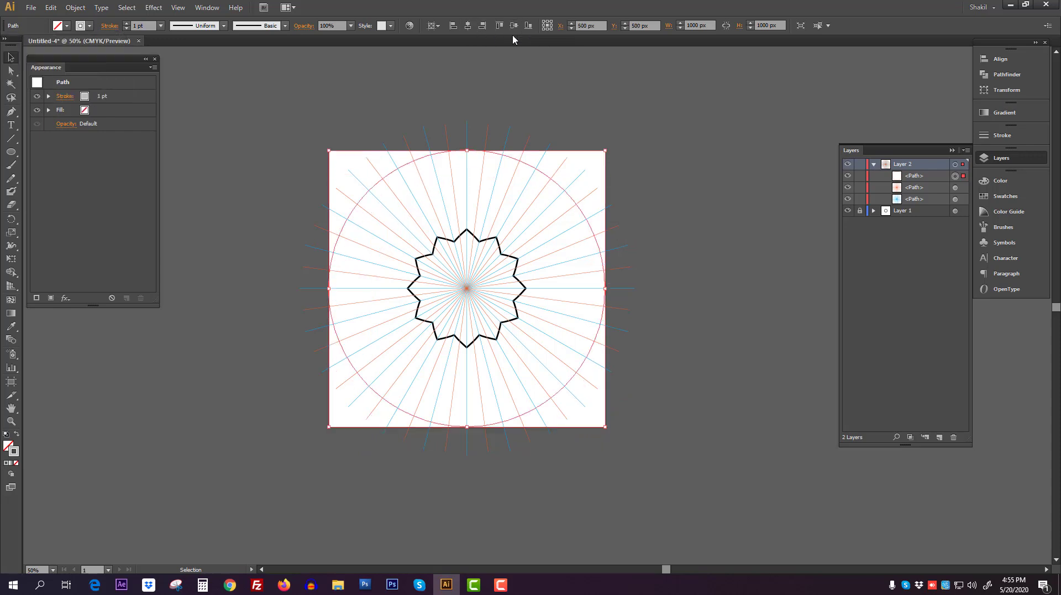
# Apply a Transform effect to the gray circle with 90% horizontal and vertical scale and 30 copies, using the preview.
pyautogui.click(65, 297)
pyautogui.moveTo(118, 76)
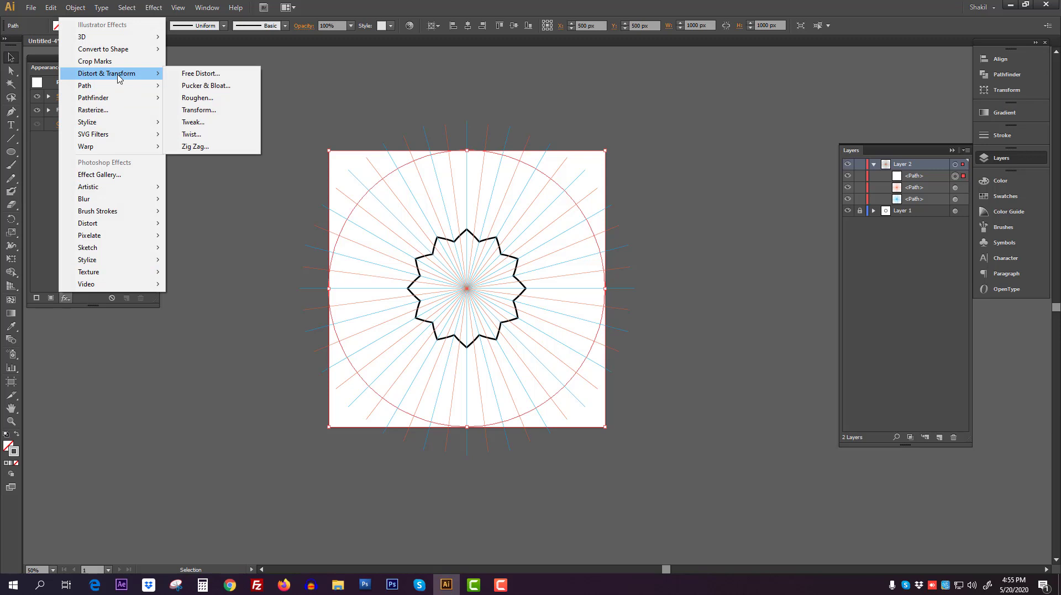
pyautogui.click(207, 110)
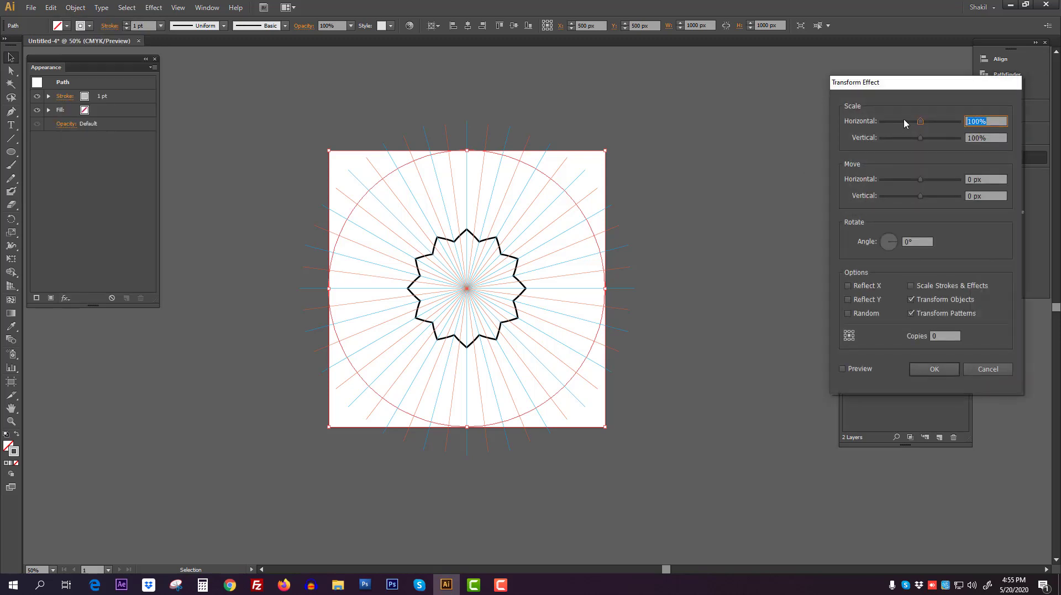
pyautogui.moveTo(909, 87); pyautogui.dragTo(804, 88)
pyautogui.write('90')
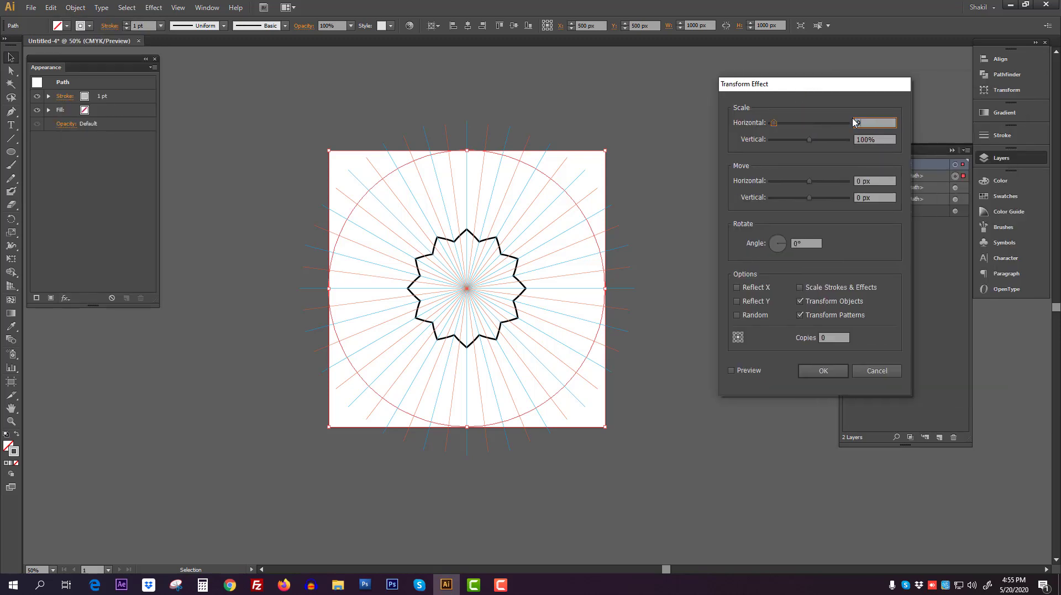
pyautogui.press('Tab')
pyautogui.write('90')
pyautogui.press('Tab')
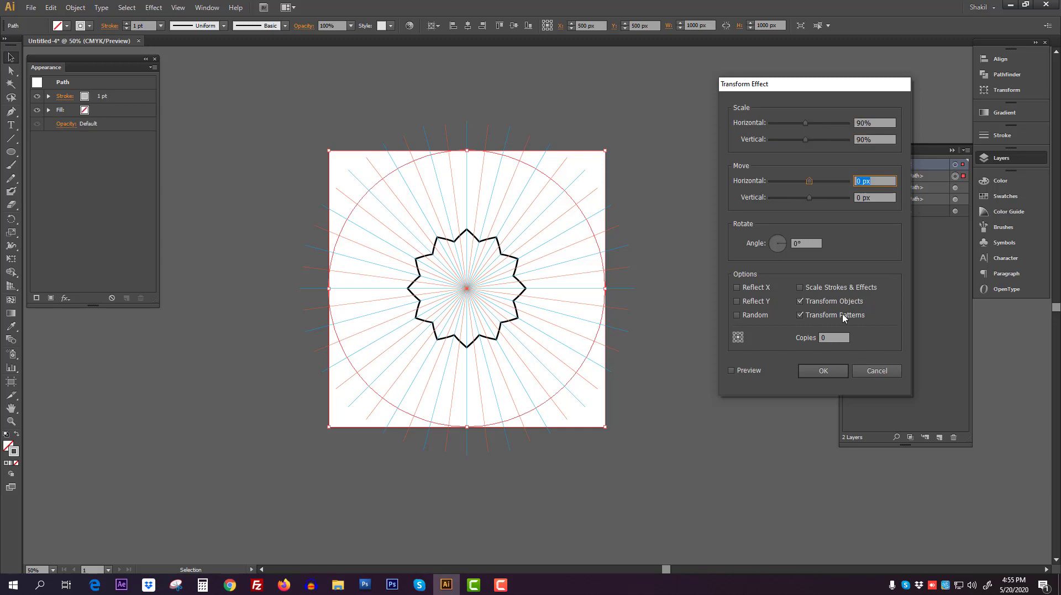
pyautogui.click(732, 370)
pyautogui.click(837, 337)
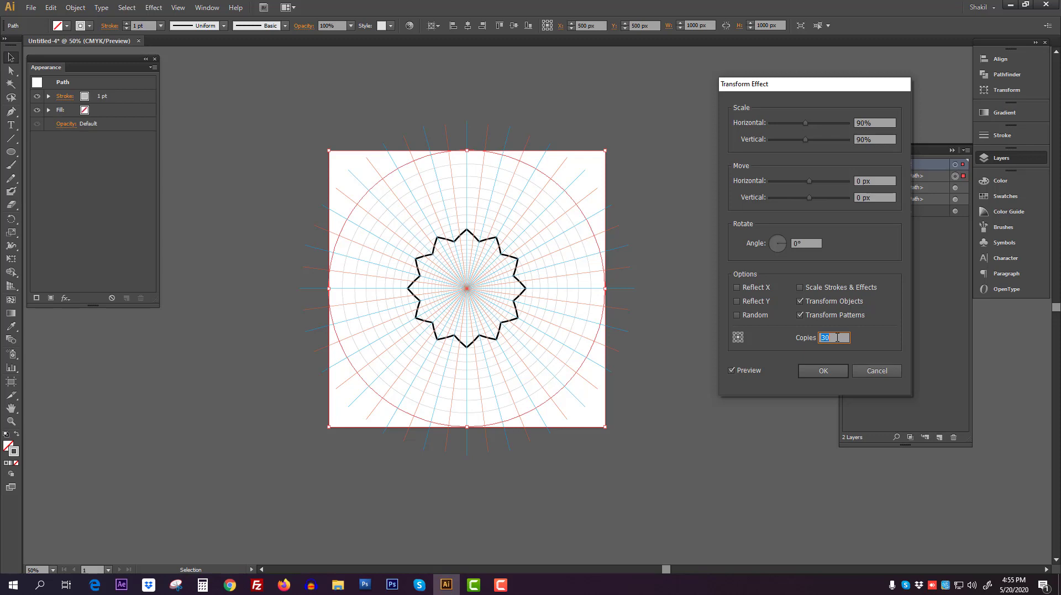
pyautogui.click(823, 370)
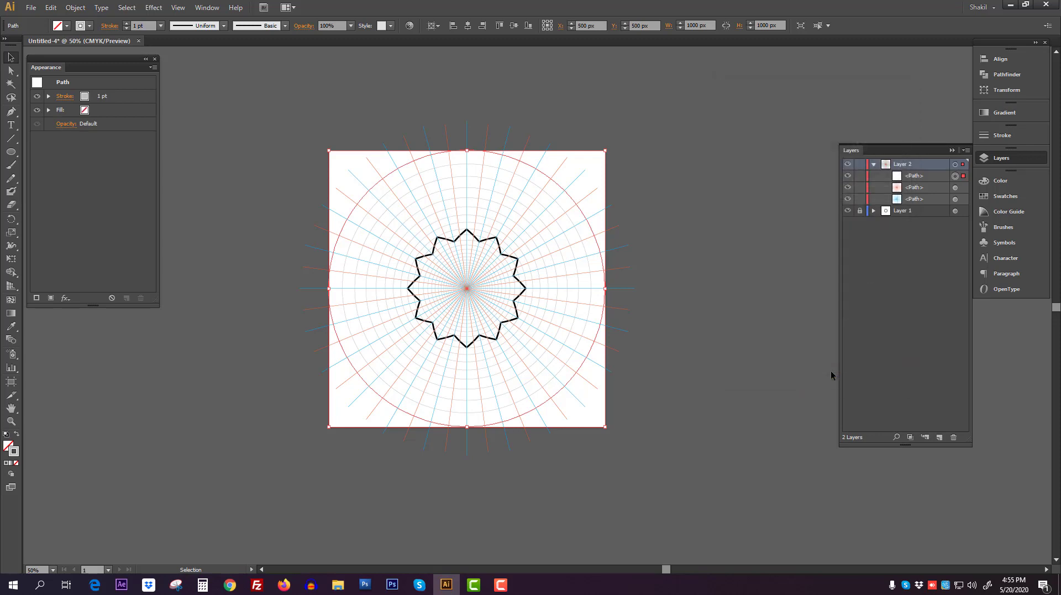
# Lock Layer 2 with the guides and move it below Layer 1.
pyautogui.click(874, 164)
pyautogui.click(860, 164)
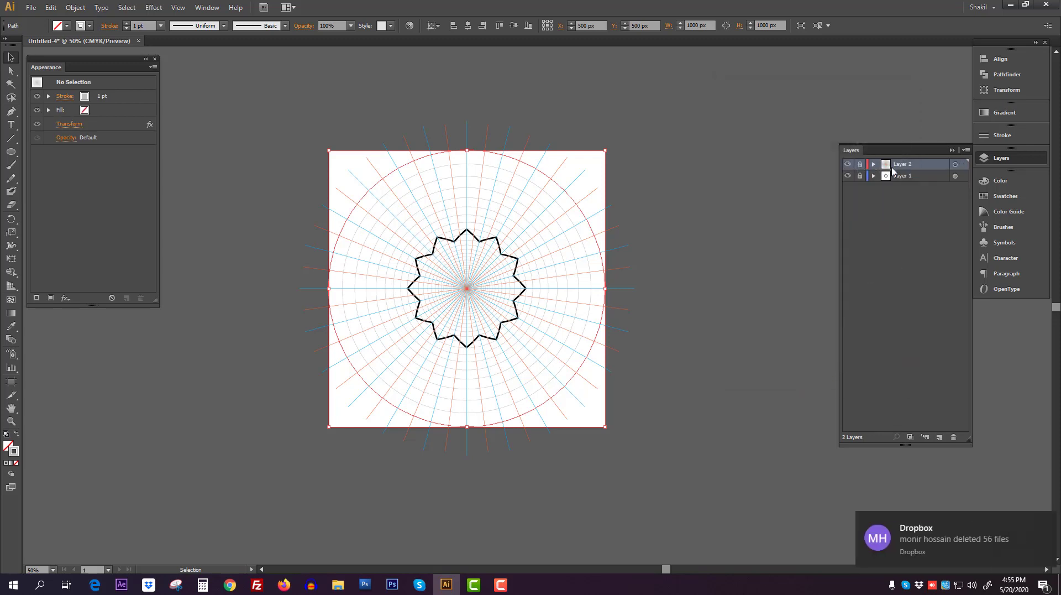
pyautogui.moveTo(901, 164); pyautogui.dragTo(901, 176)
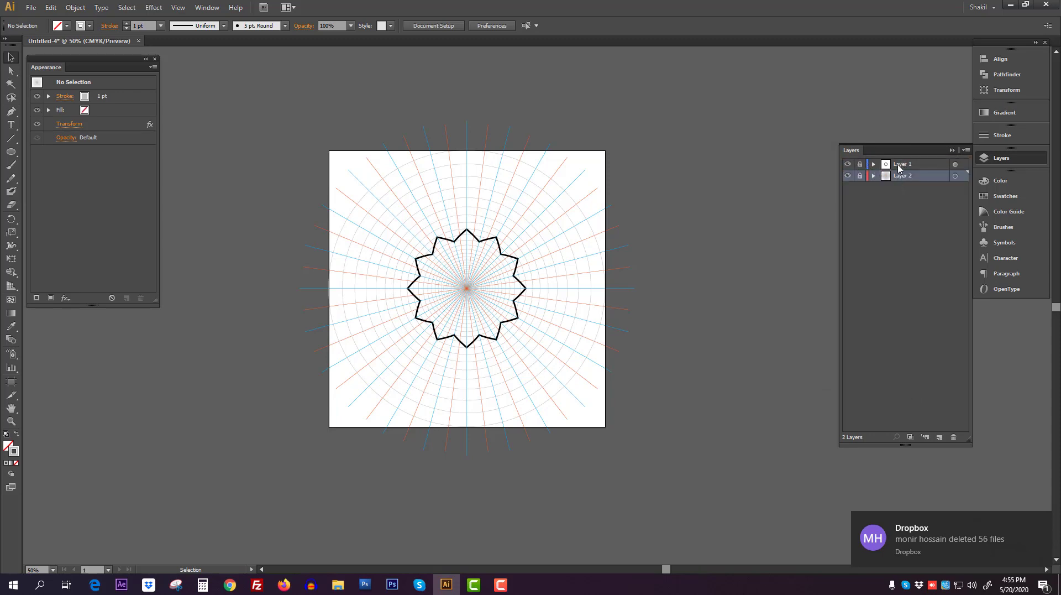
# Rename Layer 1 as Template and Layer 2 as Guide.
pyautogui.click(906, 164)
pyautogui.doubleClick(901, 164)
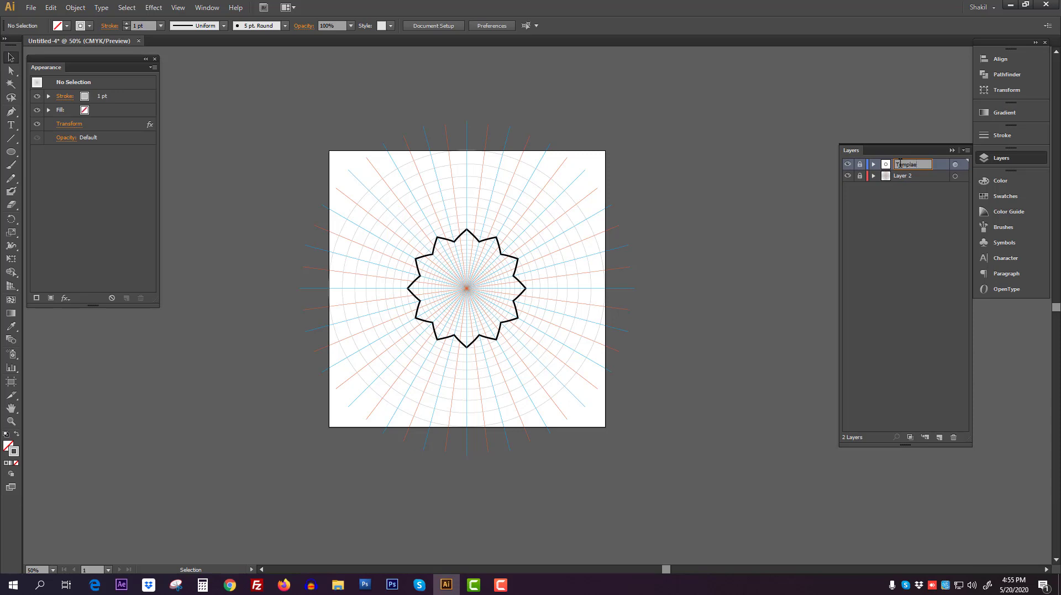
pyautogui.press('Return')
pyautogui.click(898, 177)
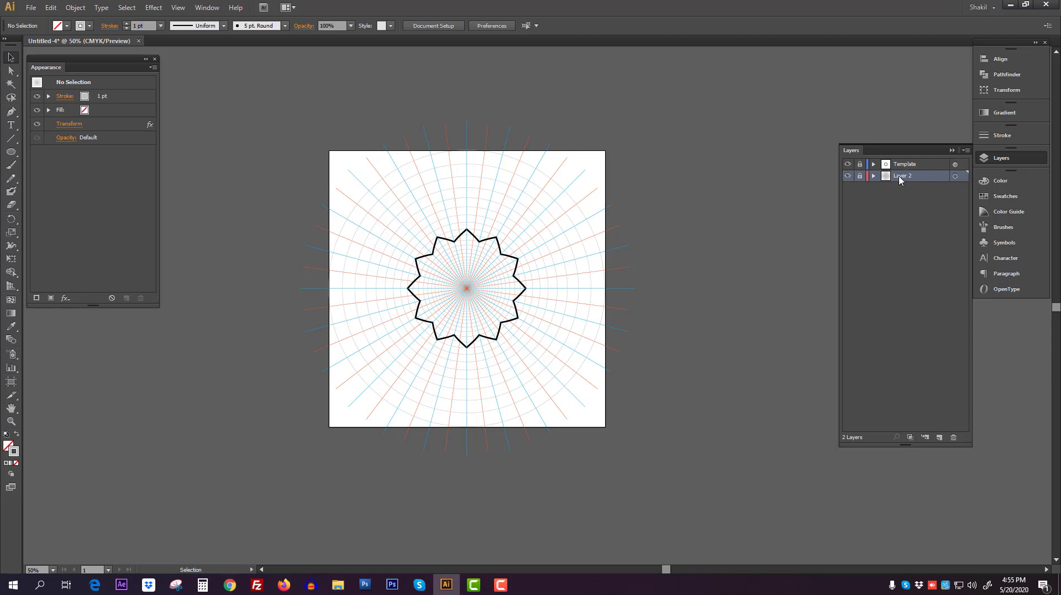
pyautogui.doubleClick(899, 176)
pyautogui.write('Guide')
pyautogui.press('Return')
# Unlock the Template layer and hide its black star path.
pyautogui.click(902, 165)
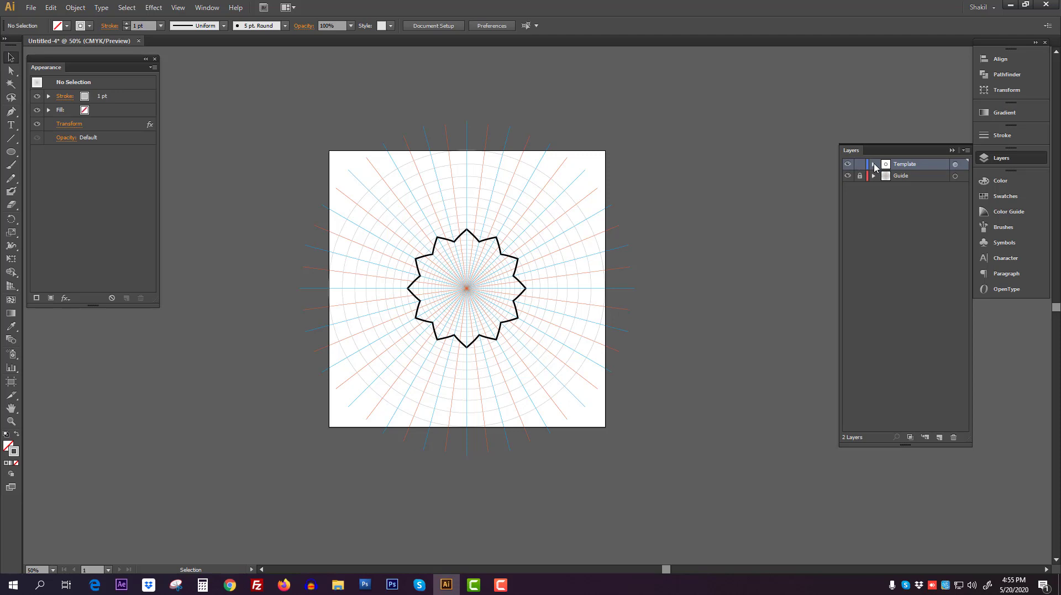
pyautogui.click(873, 164)
pyautogui.click(848, 188)
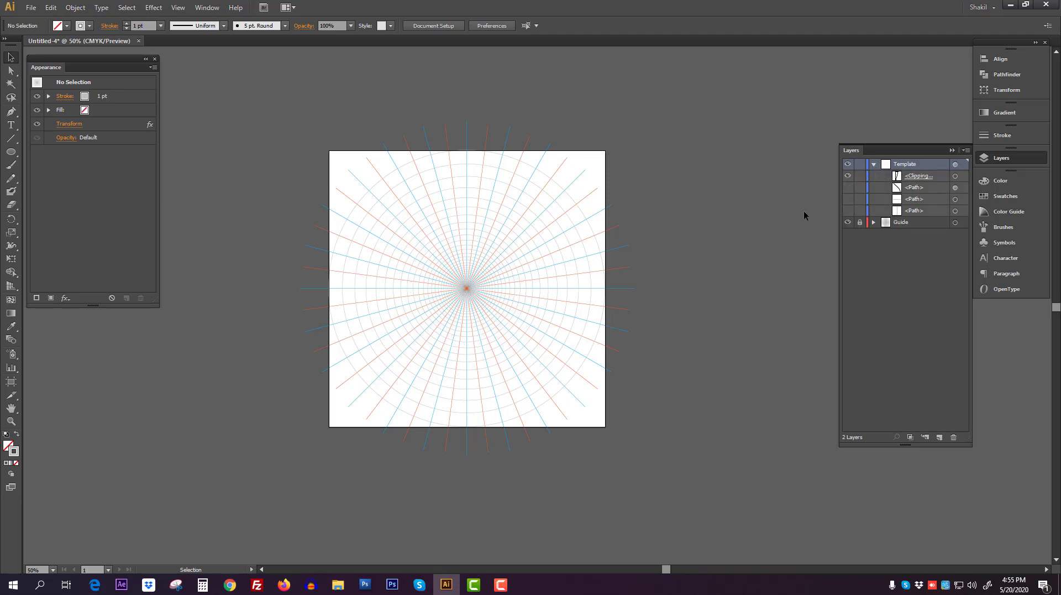
# Try a gray Paintbrush stroke near the guide center, undo it, and set the stroke color to black.
pyautogui.moveTo(403, 226); pyautogui.dragTo(498, 328)
pyautogui.moveTo(663, 346); pyautogui.dragTo(509, 331)
pyautogui.keyDown('ctrl'); pyautogui.click(520, 304); pyautogui.keyUp('ctrl')
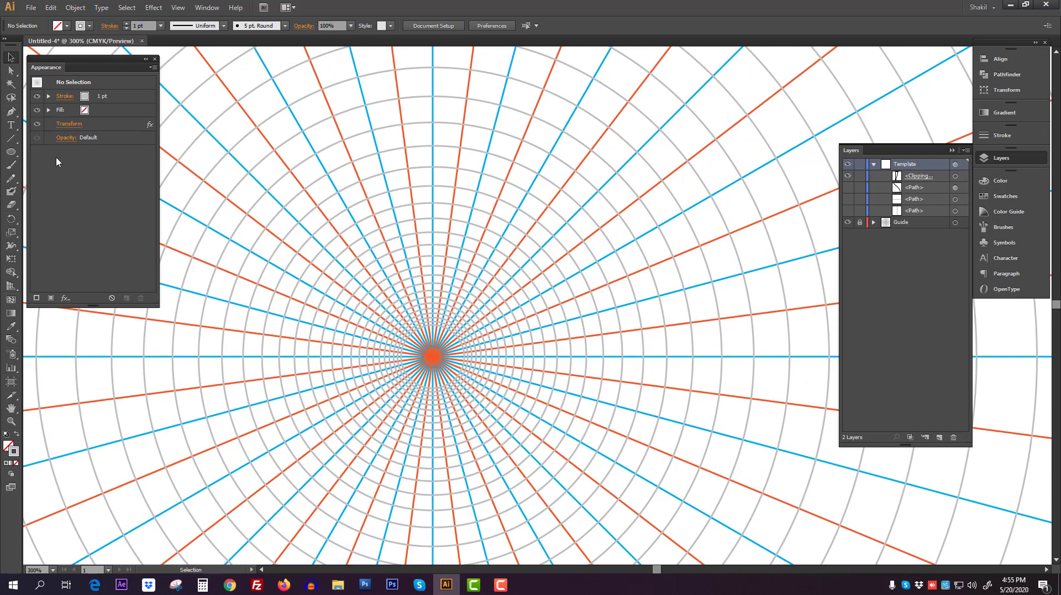
pyautogui.click(18, 165)
pyautogui.moveTo(436, 264); pyautogui.dragTo(431, 304)
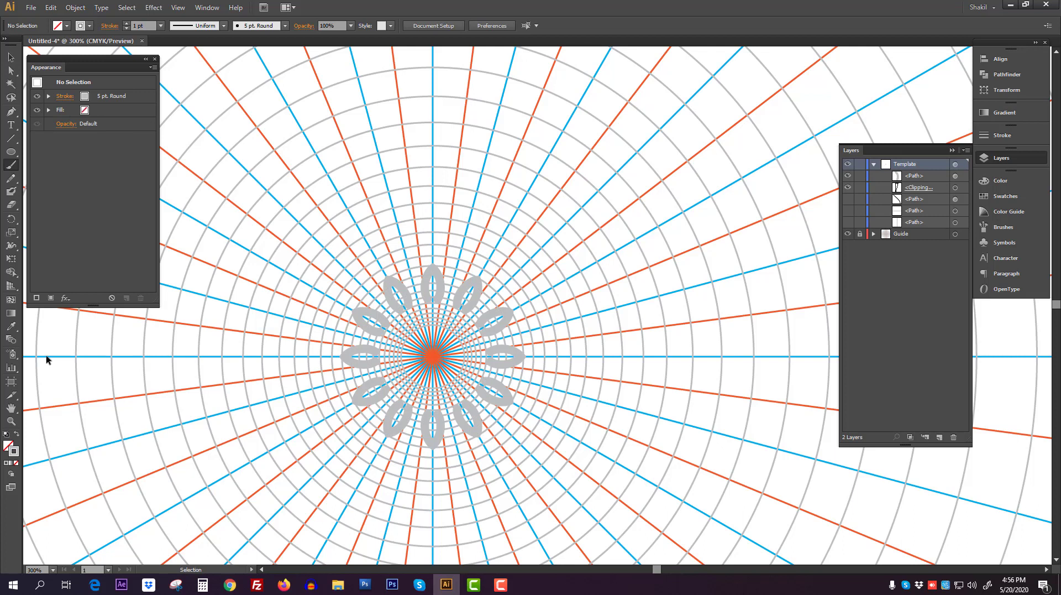
pyautogui.hotkey('ctrl', 'z')
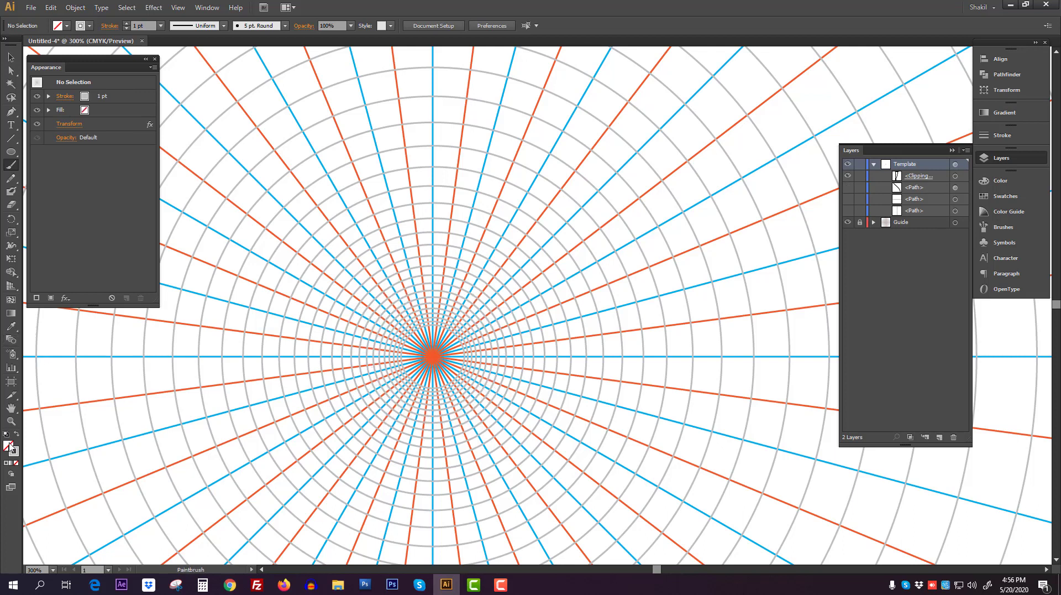
pyautogui.click(89, 25)
pyautogui.click(31, 44)
# Paint a black zigzag ring around the guide center and small petal details around it with the 5 pt. Round brush.
pyautogui.scroll(2, 371, 240)
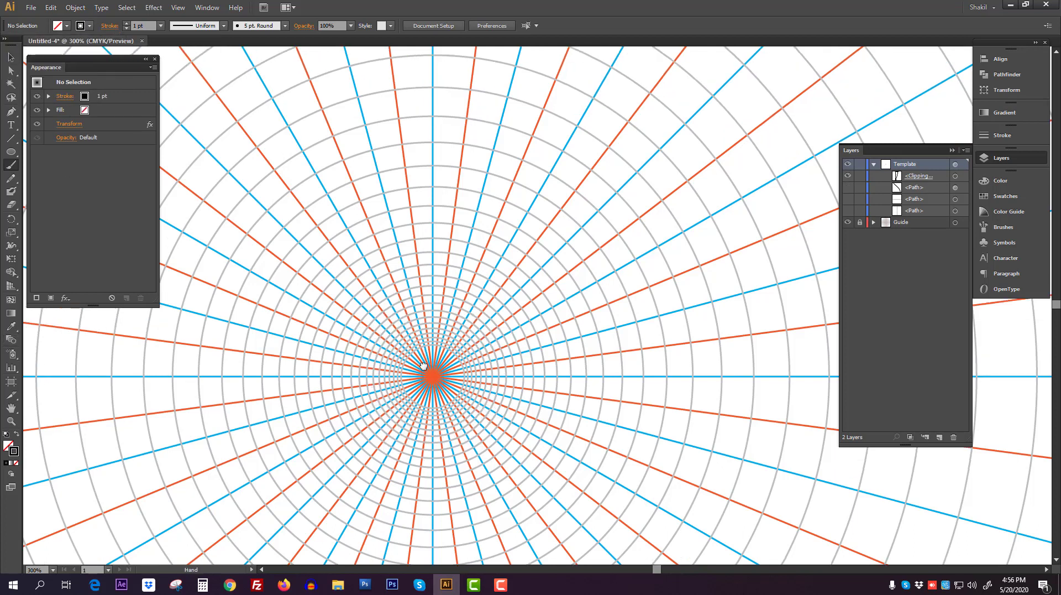
pyautogui.moveTo(433, 295)
pyautogui.mouseDown()
pyautogui.moveTo(468, 347)
pyautogui.moveTo(474, 381)
pyautogui.mouseUp()
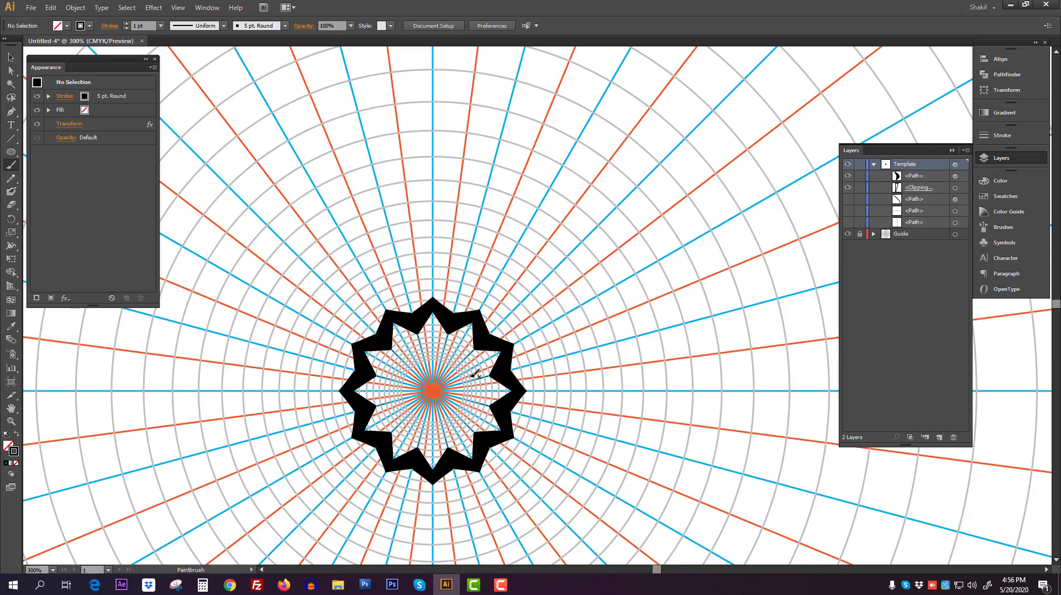
pyautogui.scroll(4, 434, 380)
pyautogui.moveTo(420, 339)
pyautogui.mouseDown()
pyautogui.moveTo(440, 373)
pyautogui.moveTo(434, 394)
pyautogui.moveTo(418, 374)
pyautogui.moveTo(453, 376)
pyautogui.moveTo(429, 376)
pyautogui.moveTo(421, 363)
pyautogui.moveTo(451, 362)
pyautogui.moveTo(420, 329)
pyautogui.moveTo(434, 352)
pyautogui.moveTo(423, 364)
pyautogui.moveTo(455, 329)
pyautogui.moveTo(396, 358)
pyautogui.moveTo(427, 451)
pyautogui.mouseUp()
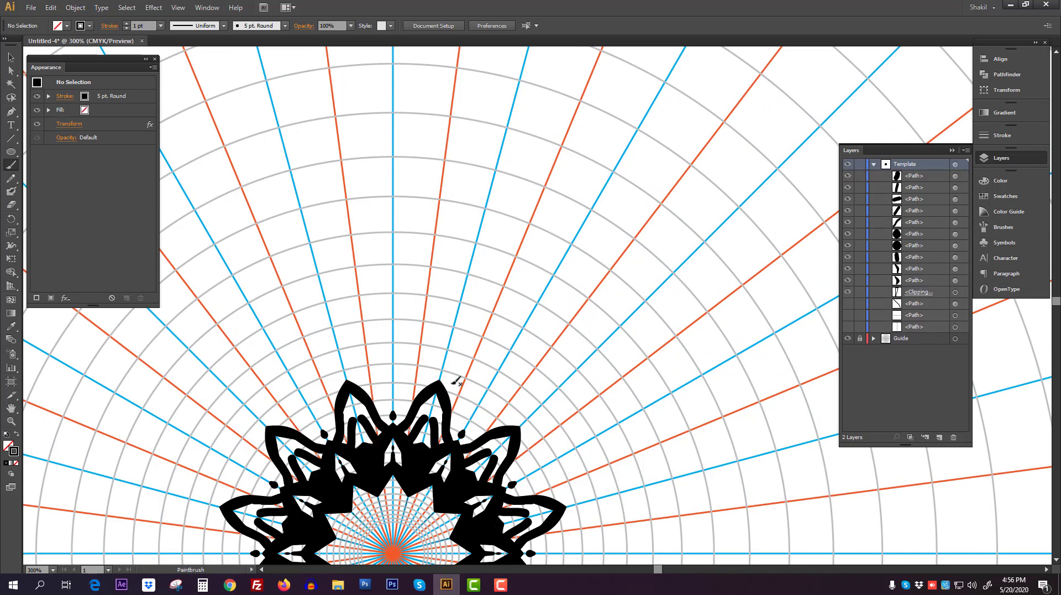
# Paint a ring of larger pointed petals outside the small ones and add nested inner petal strokes.
pyautogui.scroll(3, 409, 464)
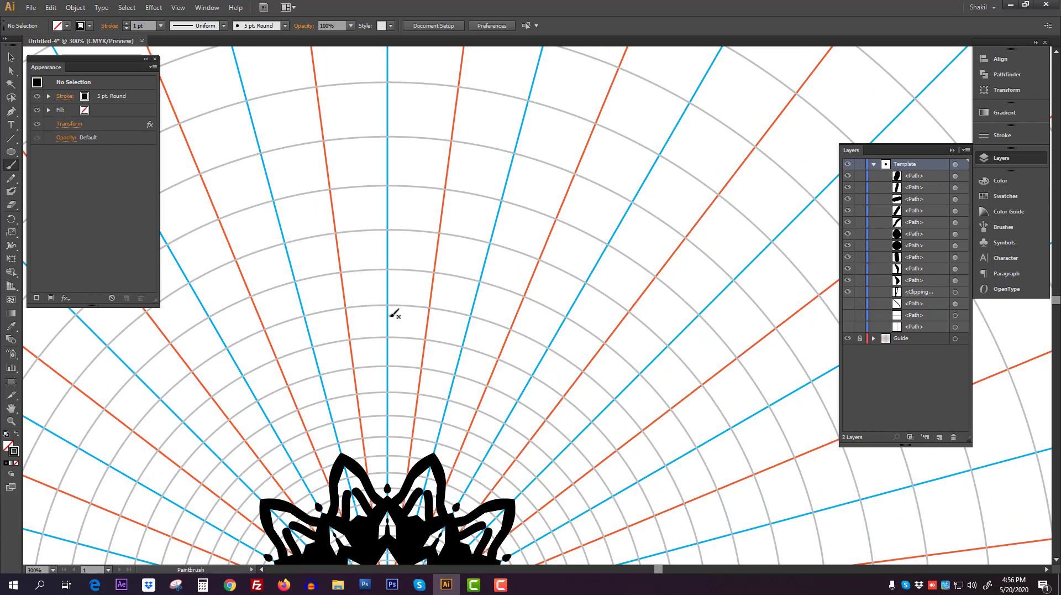
pyautogui.moveTo(385, 312)
pyautogui.mouseDown()
pyautogui.moveTo(414, 342)
pyautogui.moveTo(435, 419)
pyautogui.moveTo(429, 458)
pyautogui.mouseUp()
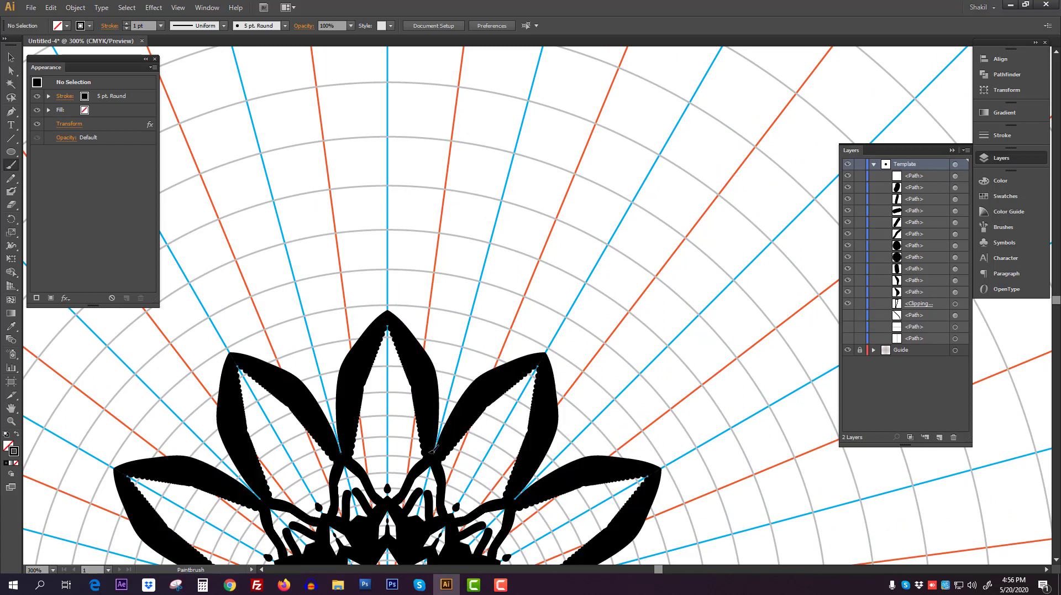
pyautogui.moveTo(386, 370); pyautogui.dragTo(410, 482)
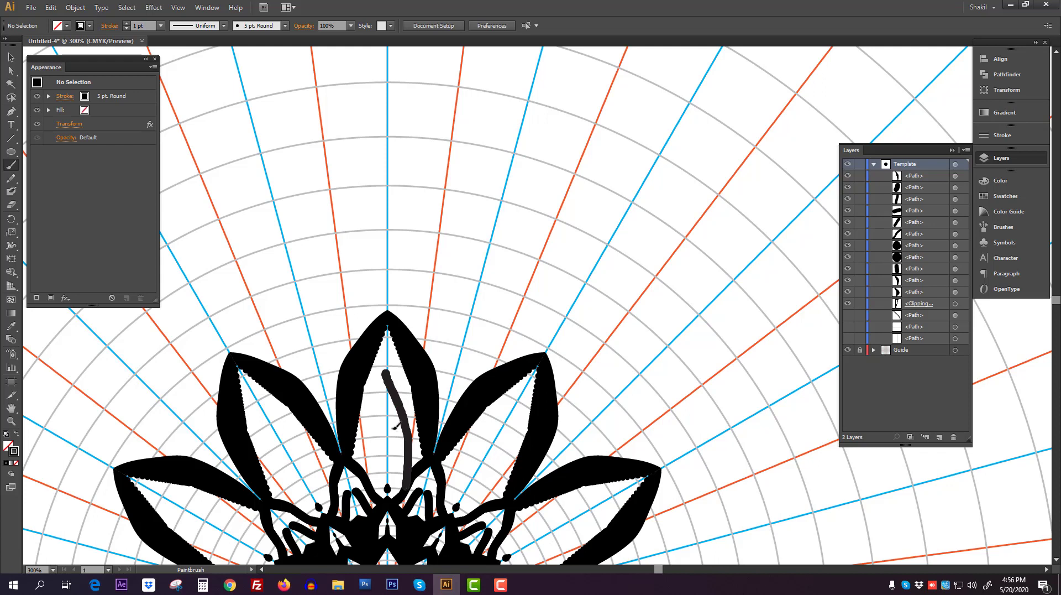
pyautogui.moveTo(385, 435); pyautogui.dragTo(395, 500)
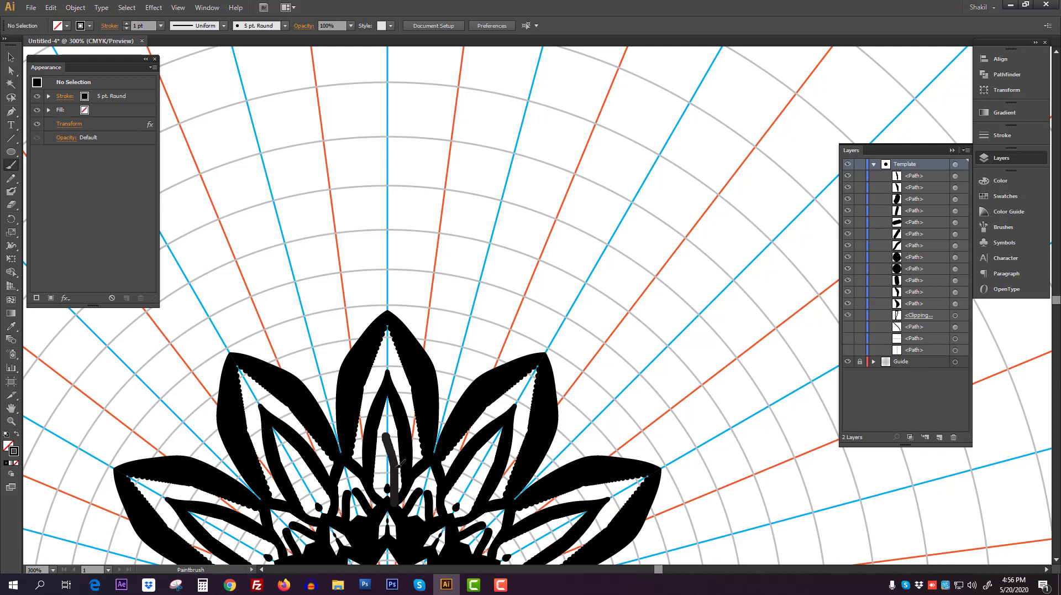
# Paint an outer ring of petals around the mandala with small heart-shaped details and inner strokes.
pyautogui.keyDown('ctrl'); pyautogui.keyDown('alt'); pyautogui.click(459, 393); pyautogui.keyUp('alt'); pyautogui.keyUp('ctrl')
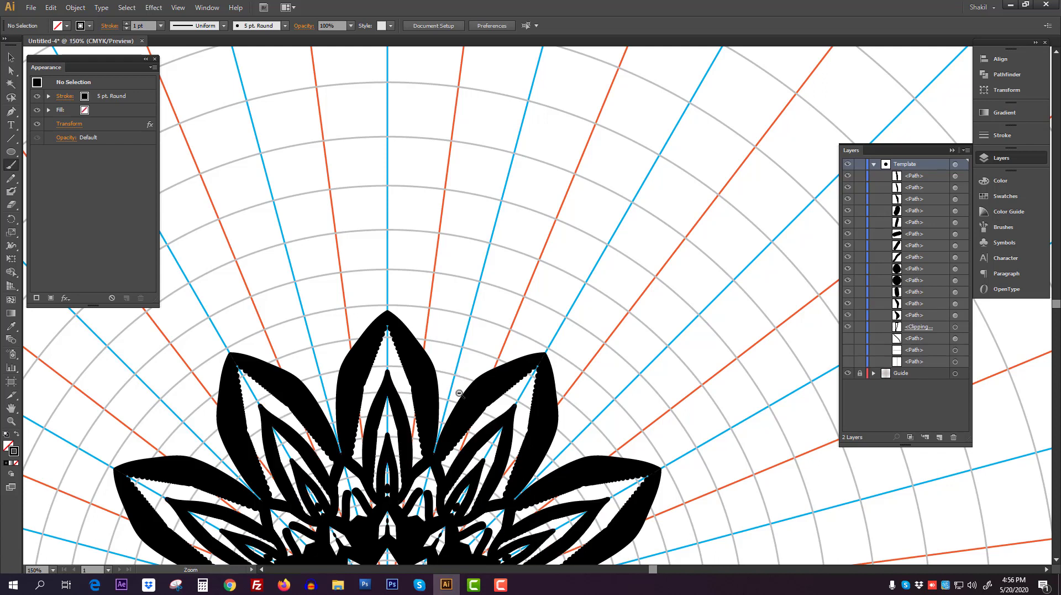
pyautogui.moveTo(591, 224)
pyautogui.mouseDown()
pyautogui.moveTo(458, 364)
pyautogui.moveTo(472, 280)
pyautogui.moveTo(488, 273)
pyautogui.moveTo(479, 301)
pyautogui.moveTo(491, 351)
pyautogui.moveTo(486, 340)
pyautogui.moveTo(476, 358)
pyautogui.mouseUp()
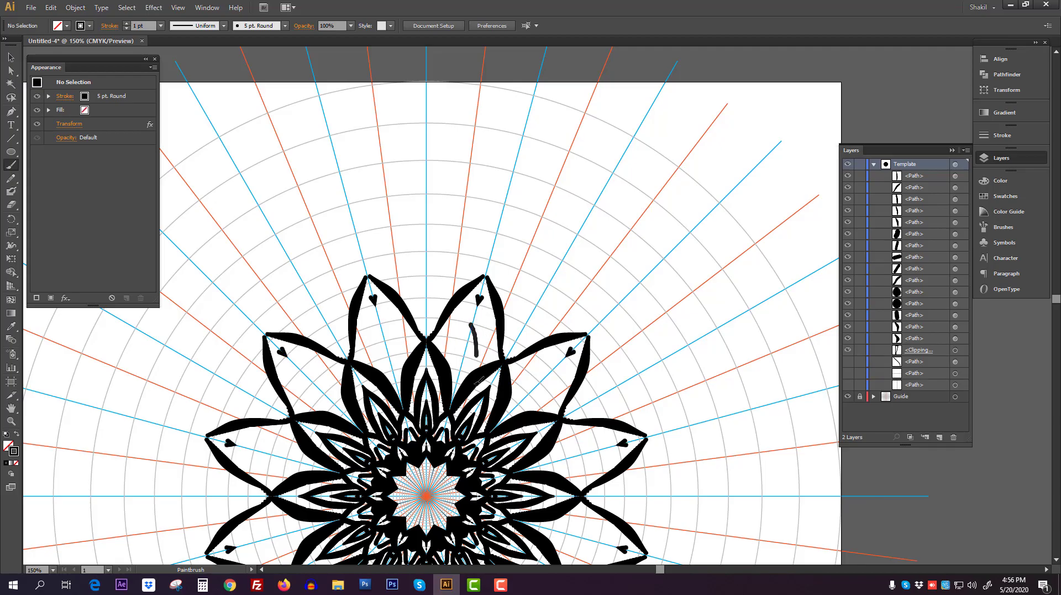